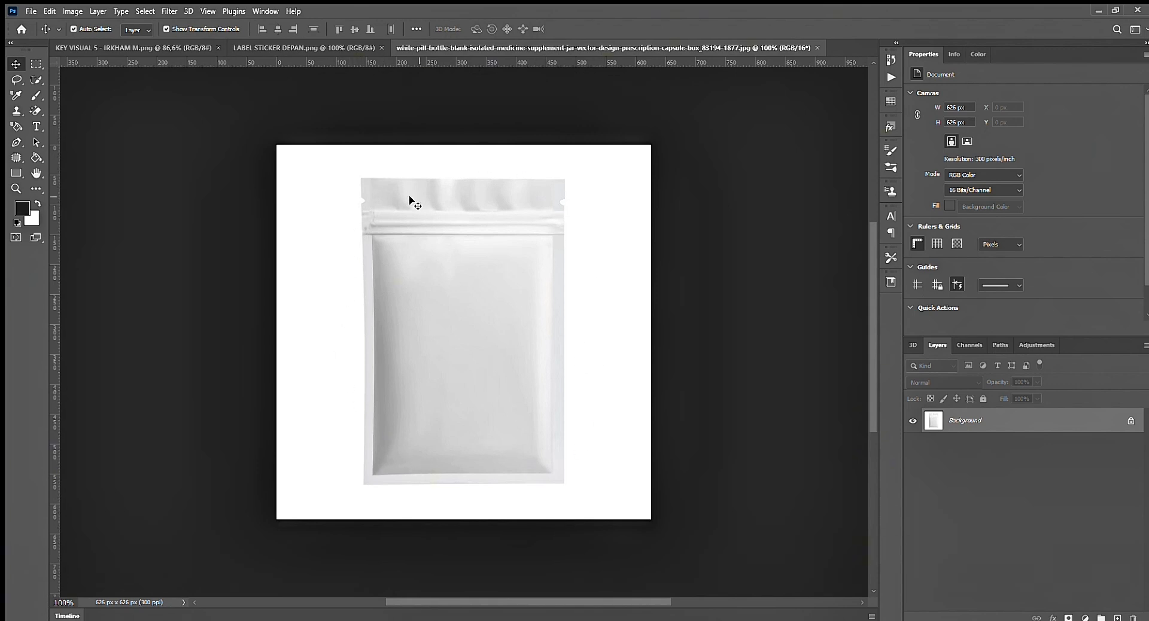
- Convert the locked background of the pouch image into a regular layer after viewing the label sticker design
left_click(322, 49)
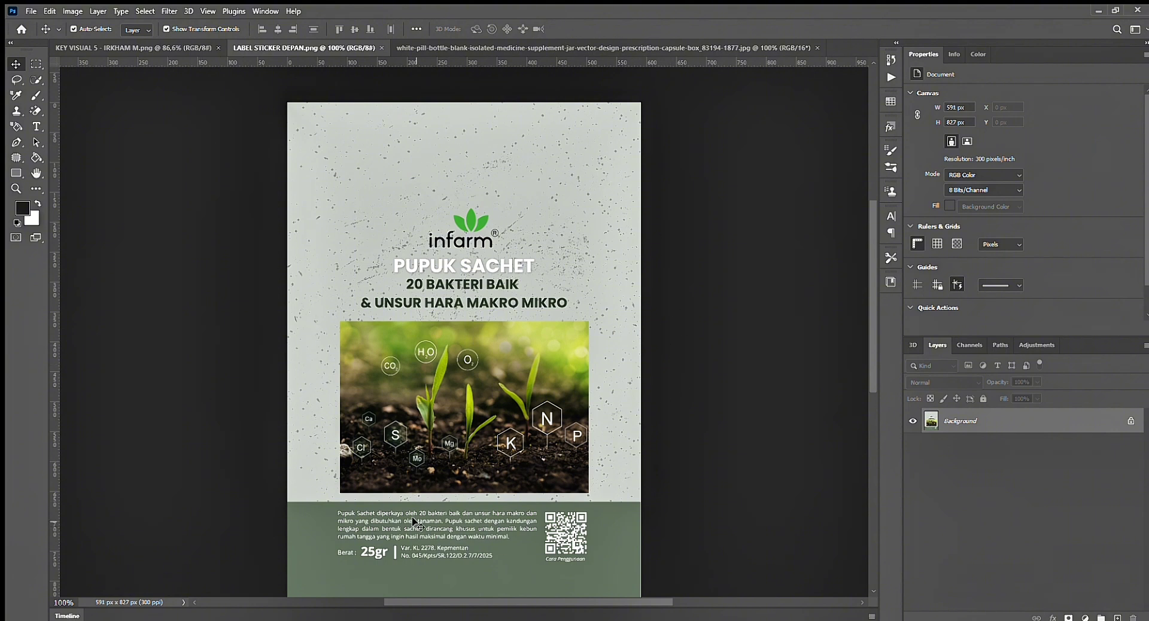
left_click(647, 48)
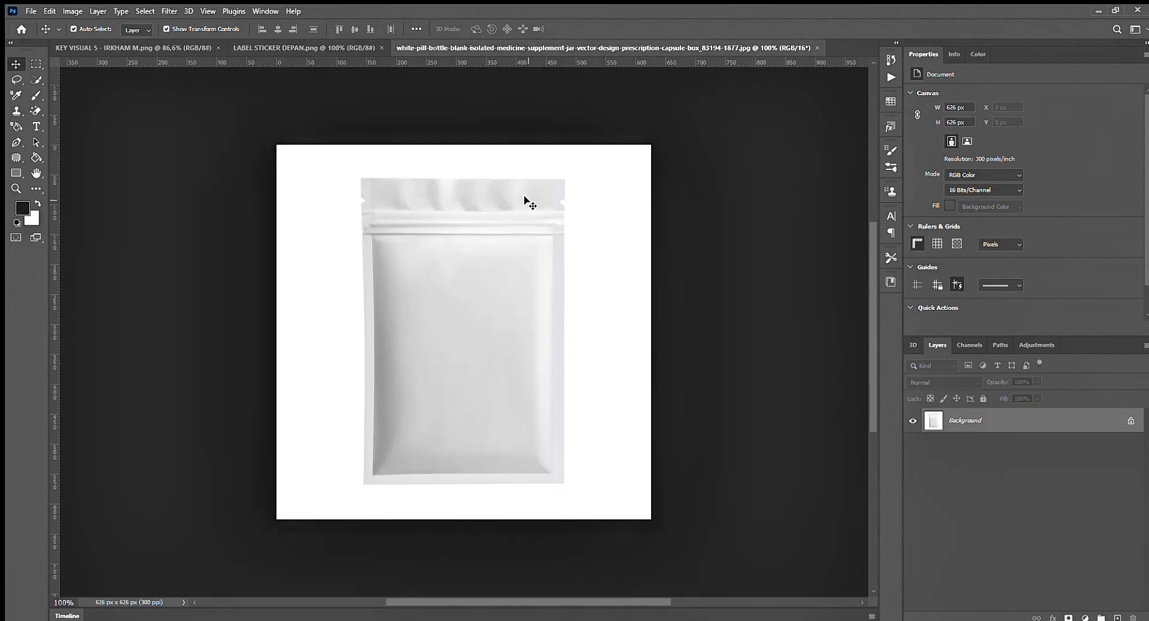
left_click(651, 276)
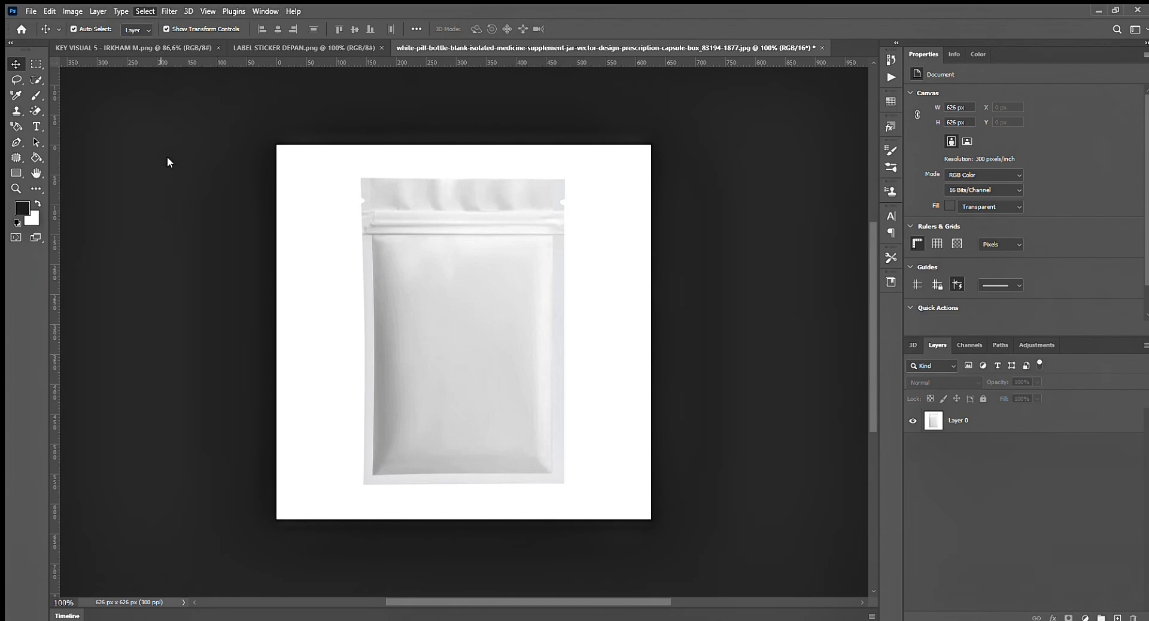
- Select the pouch subject on Layer 0 and copy it onto a new layer
left_click(956, 421)
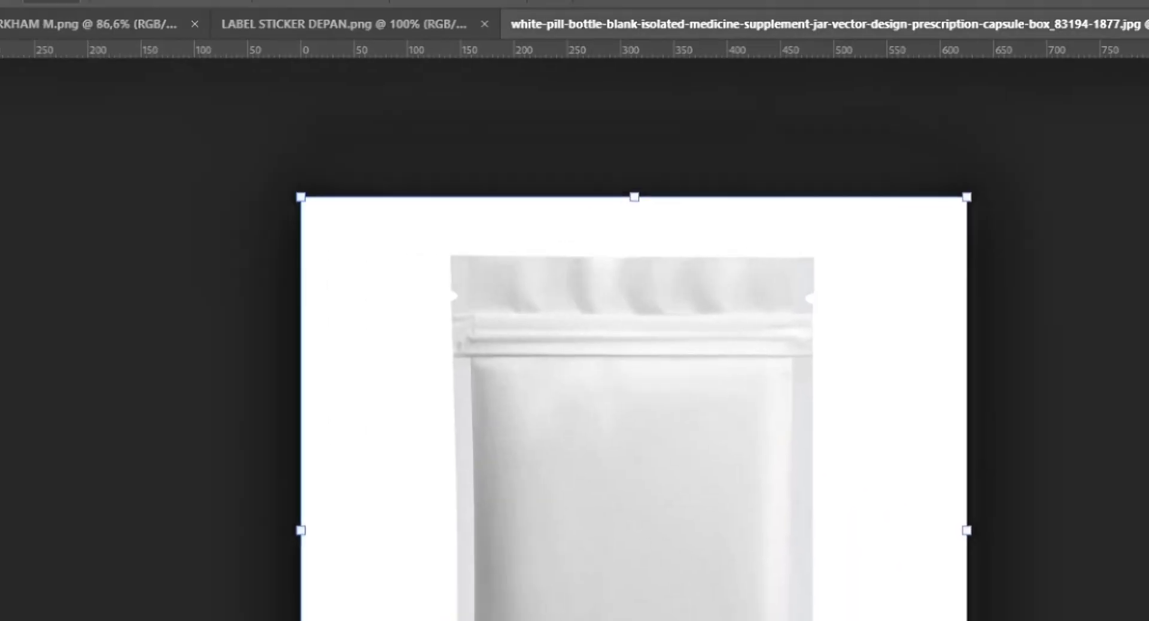
left_click(234, 21)
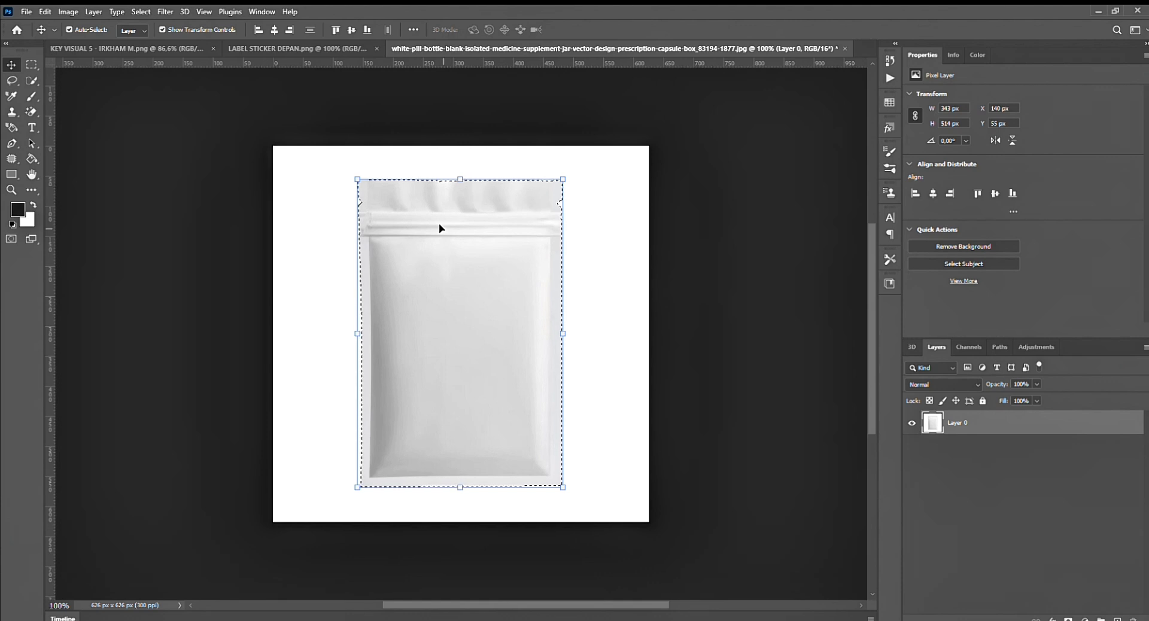
key("ctrl+j")
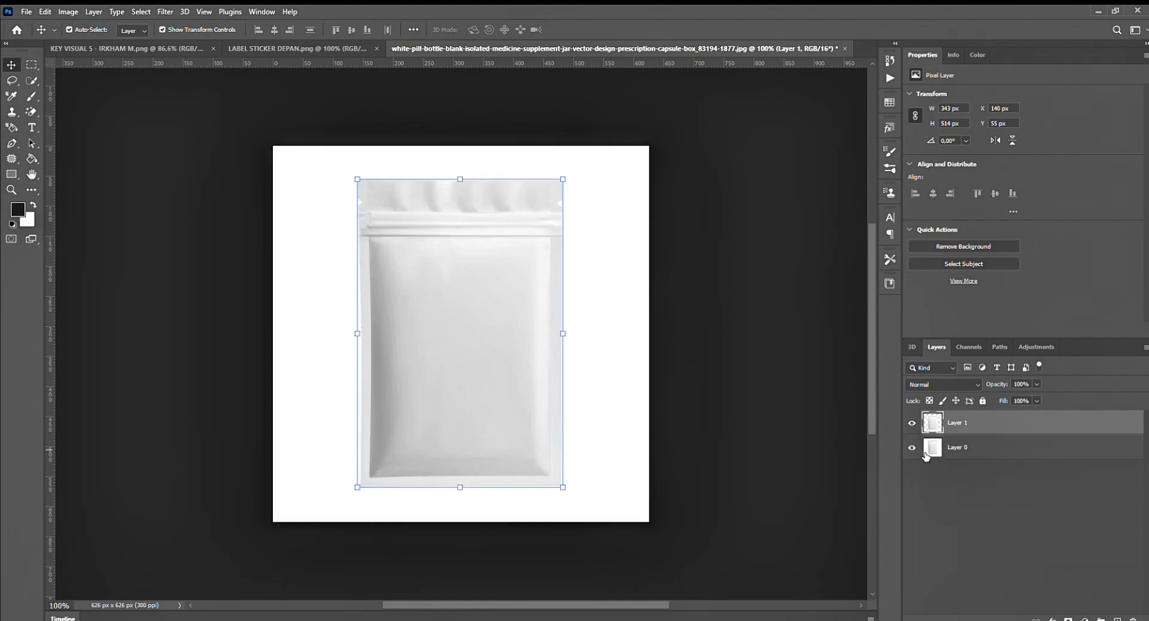
- Hide Layer 0 temporarily to examine the pouch cut-out on its own, and show the layer again
left_click(912, 449)
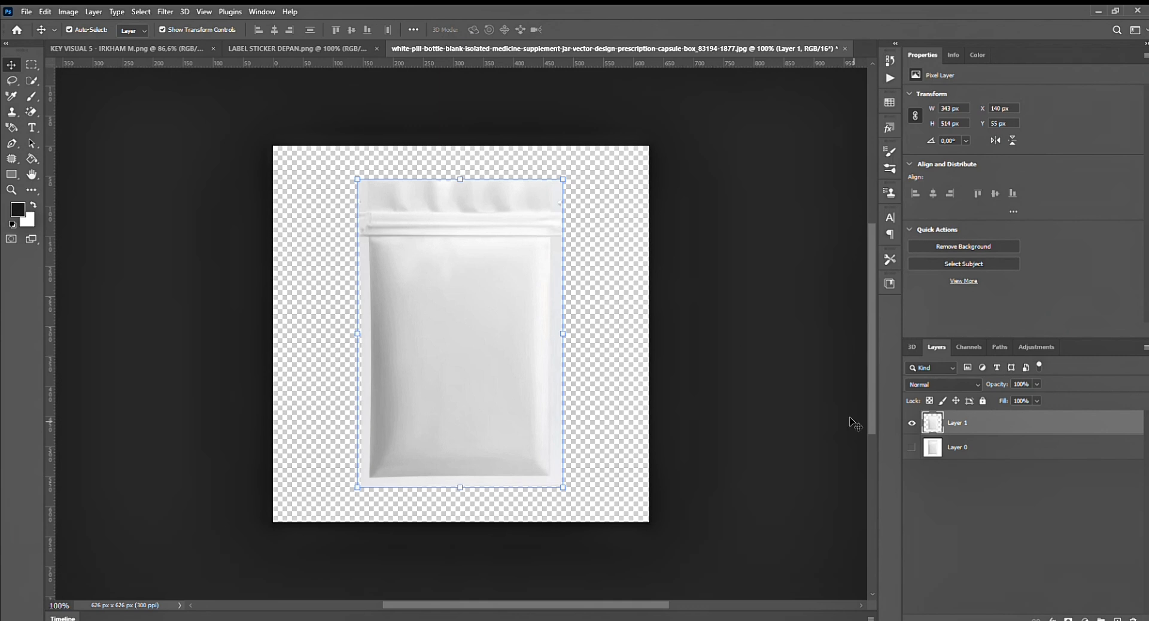
left_click(735, 286)
left_click(476, 252)
left_click(912, 448)
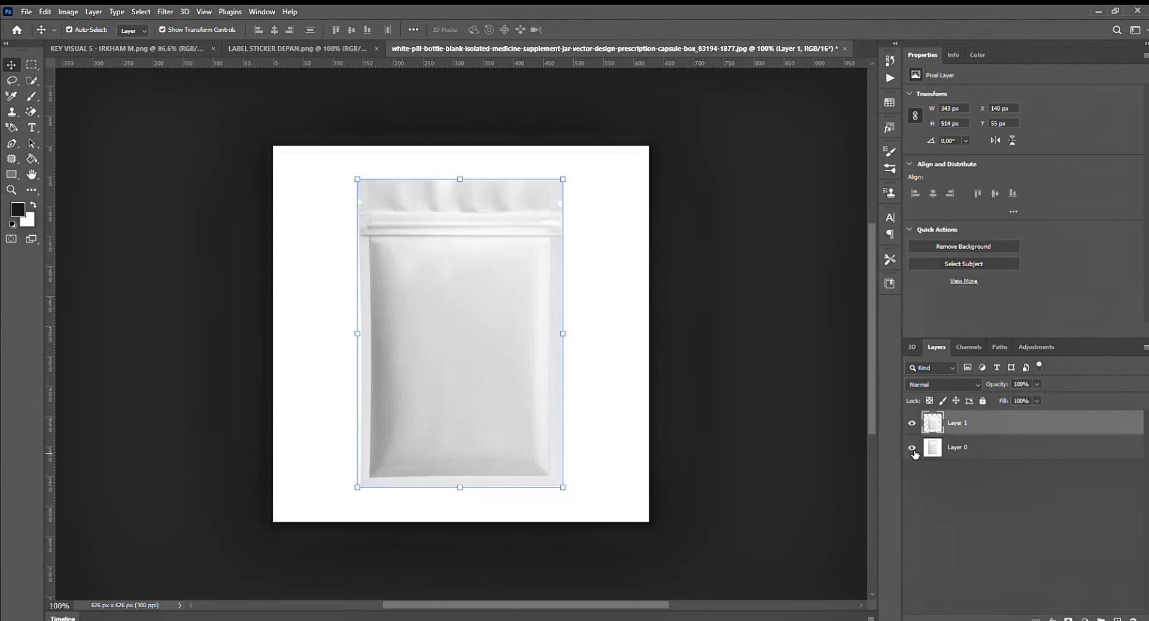
left_click(697, 302)
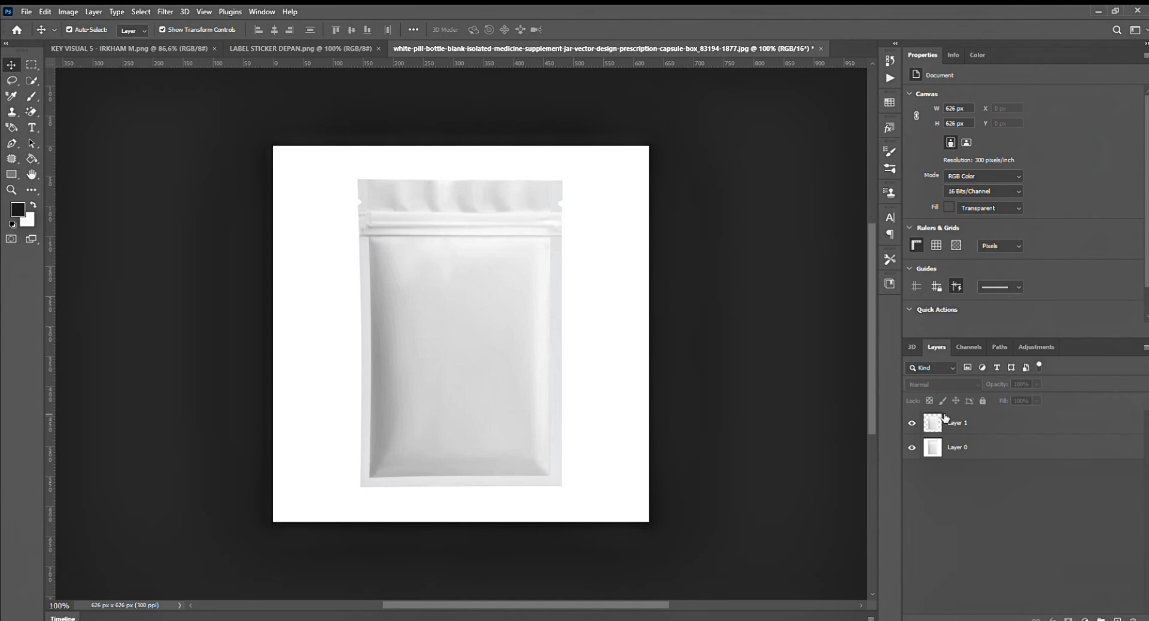
- Move the pouch cut-out layer below Layer 0 and make Layer 0 the active layer
left_click_drag(954, 423, 970, 467)
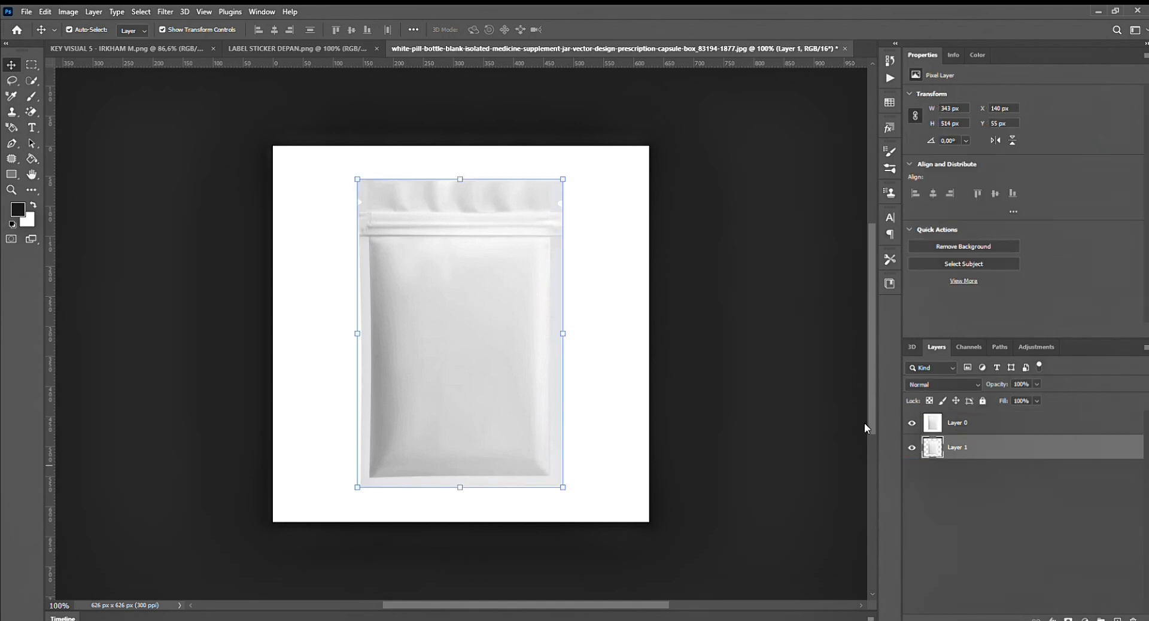
left_click(662, 265)
left_click(526, 253)
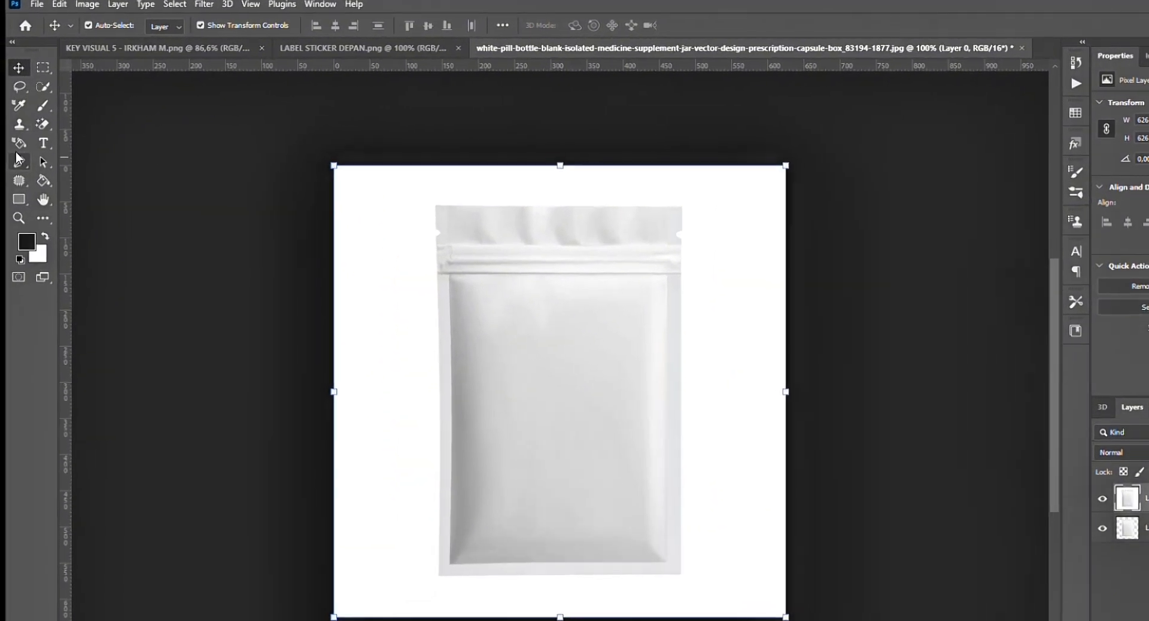
- Trace the pouch's top edge and right tear notch with the Pen tool in Shape mode
left_click(18, 159)
left_click(8, 216)
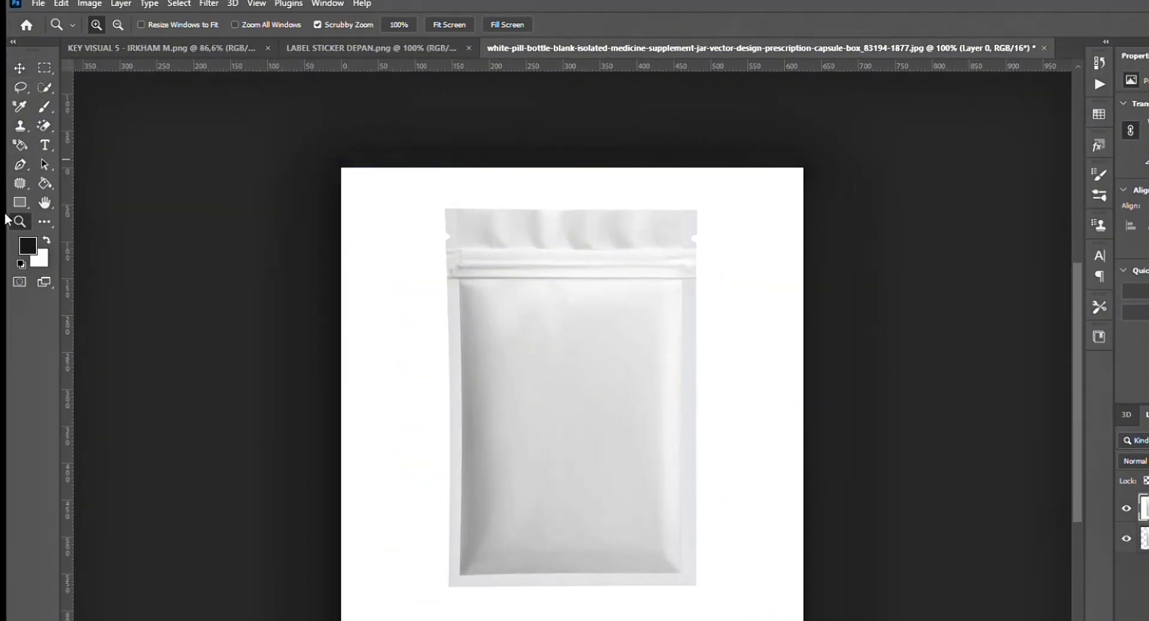
left_click(544, 287)
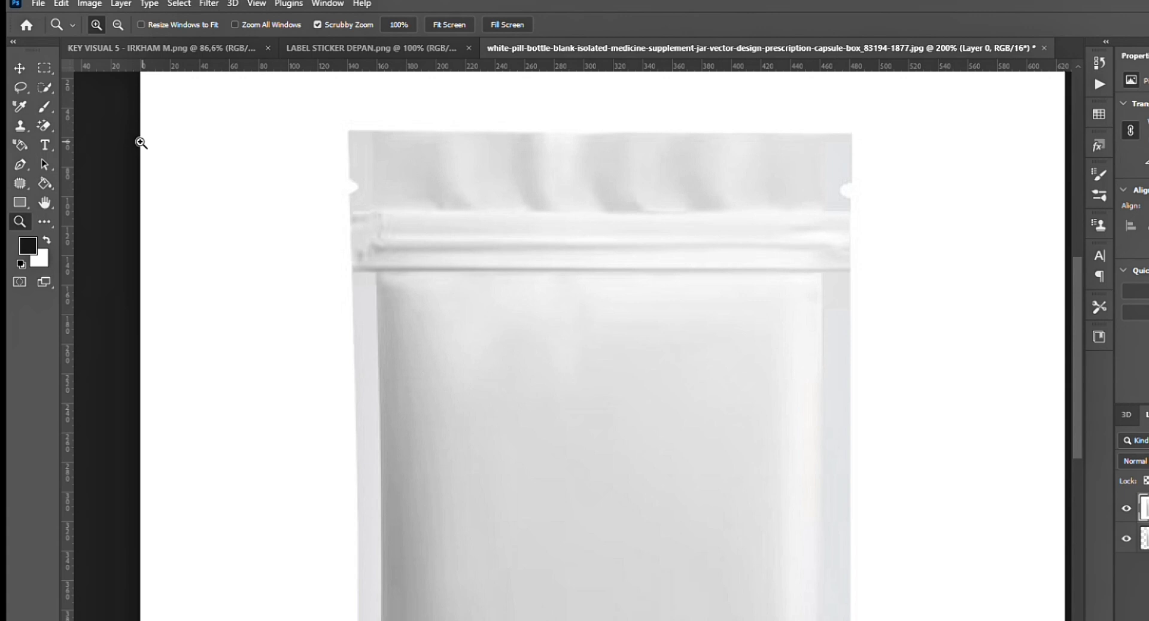
left_click(20, 164)
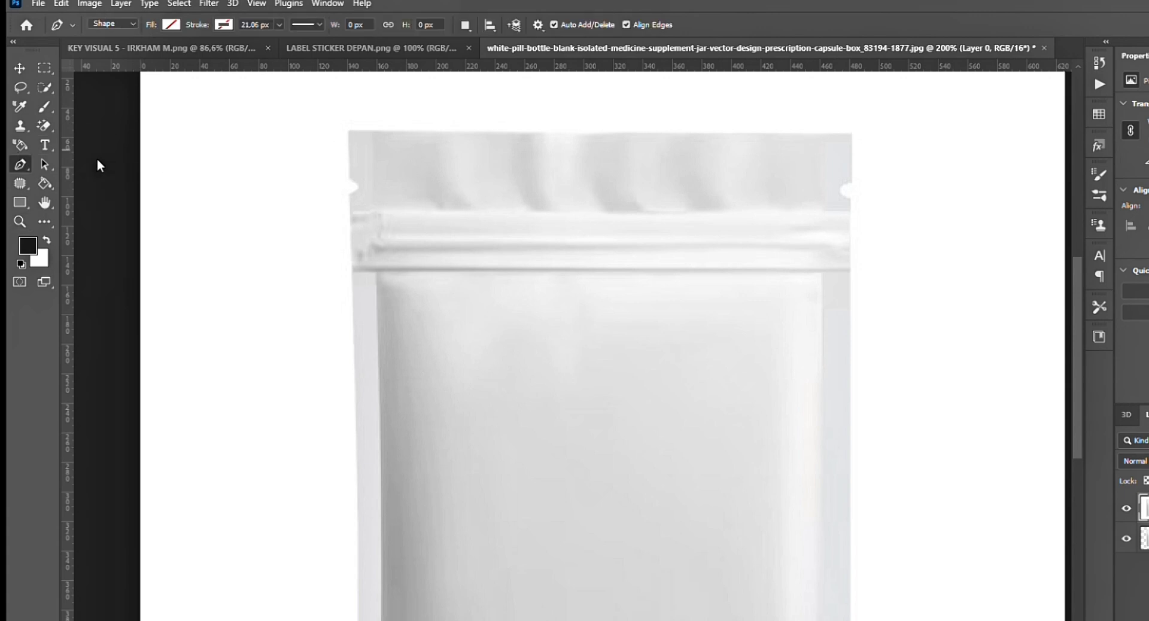
left_click(348, 130)
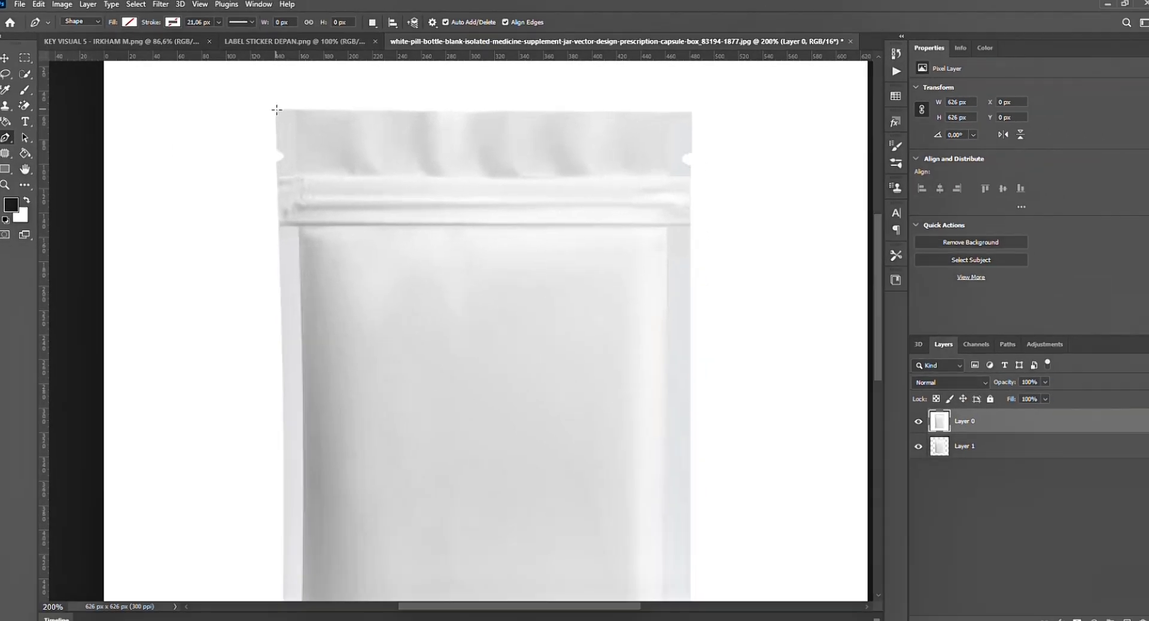
left_click(687, 112)
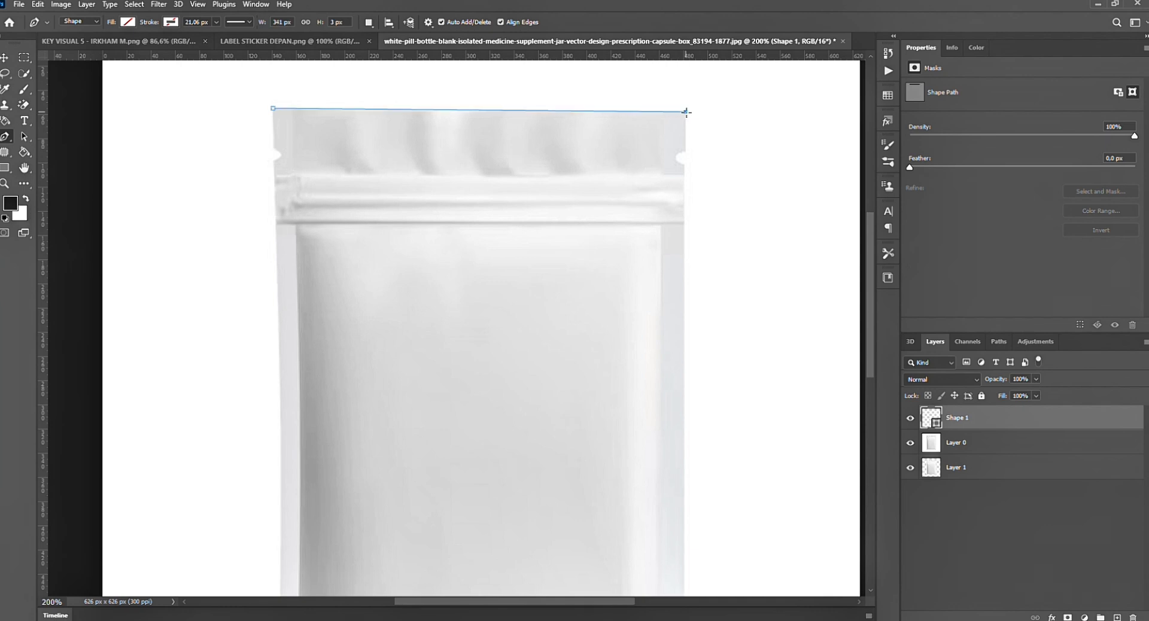
left_click(687, 152)
left_click(677, 158)
left_click(686, 166)
- Continue the pen outline around the pouch's right side, bottom corners and left tear notch, and close the path
scroll(692, 233, "down", 5)
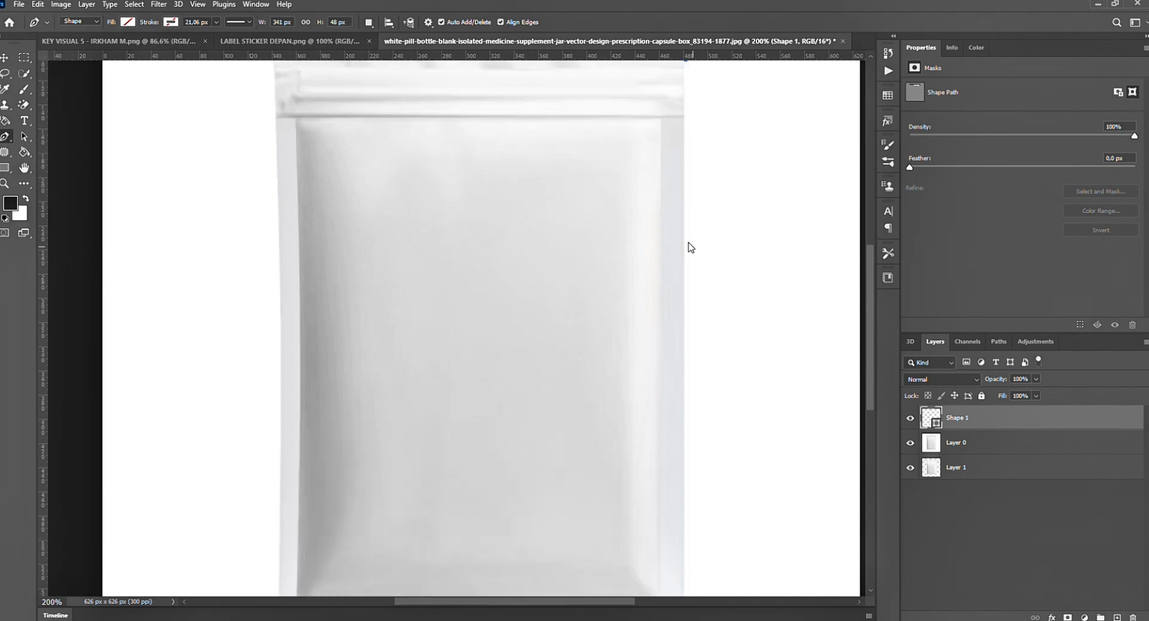
left_click(684, 522)
left_click(278, 524)
scroll(290, 341, "up", 5)
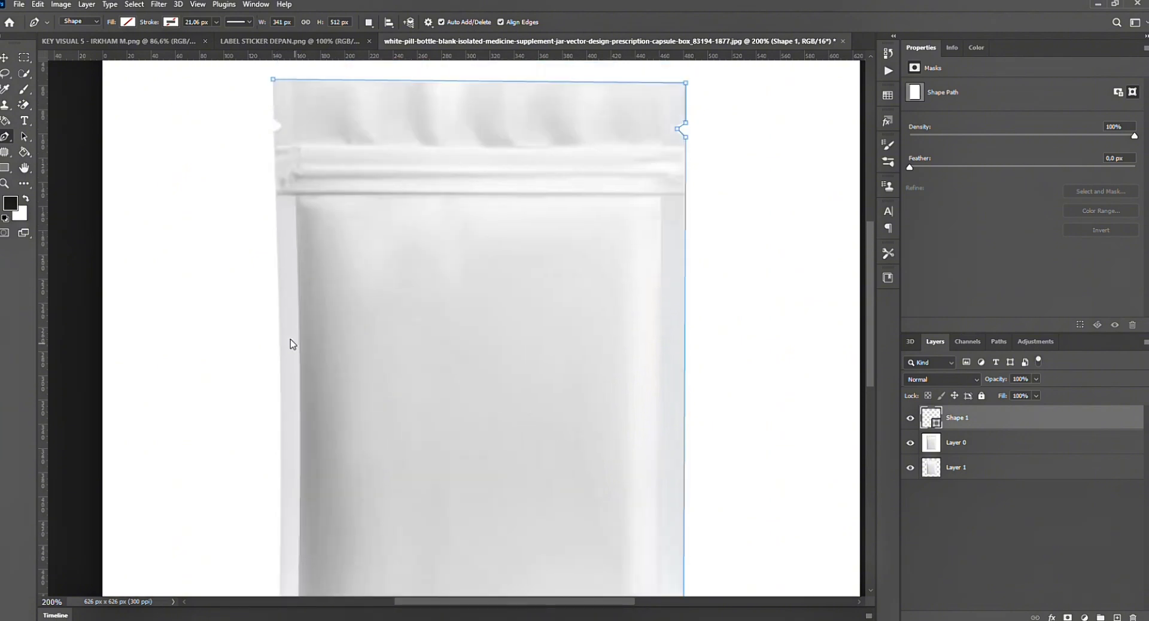
scroll(292, 335, "up", 3)
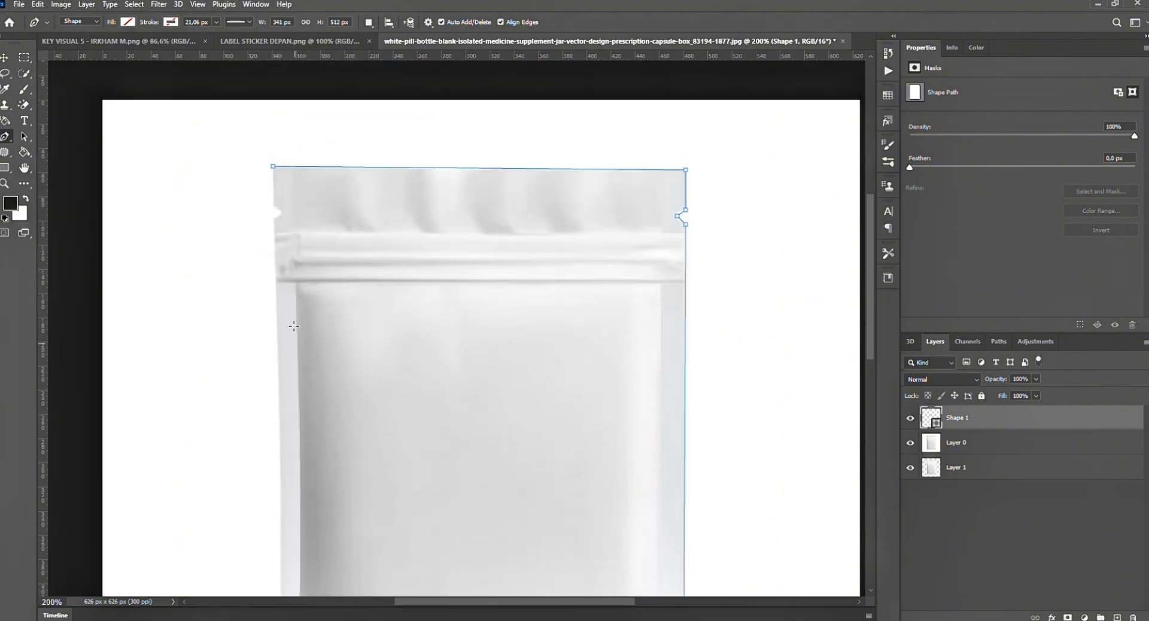
left_click(274, 218)
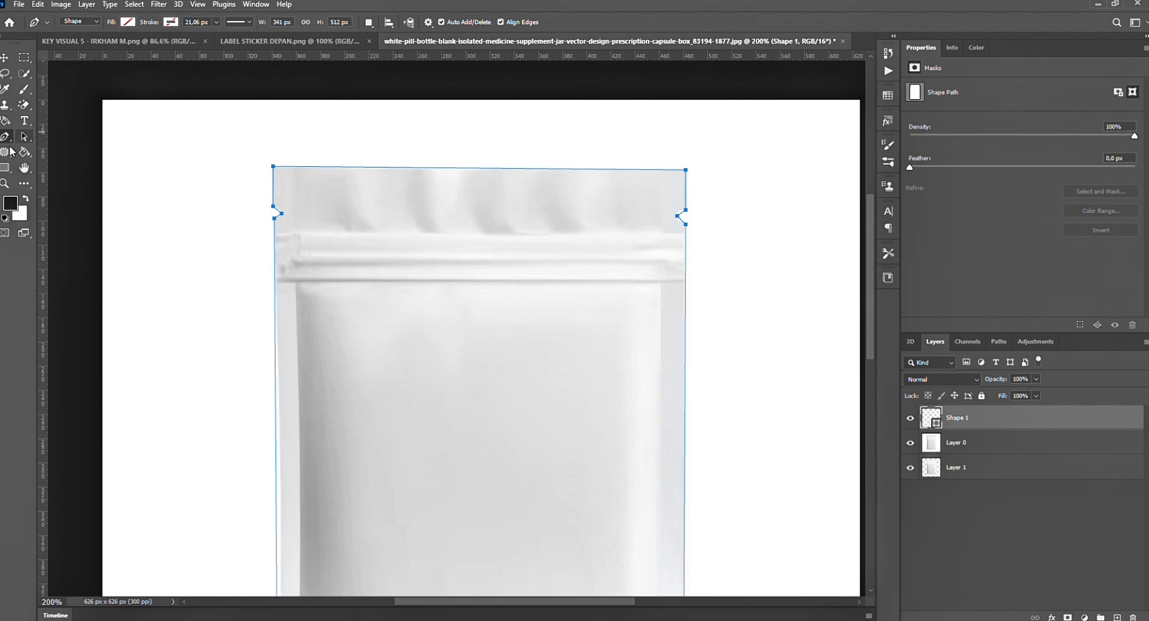
- Add an anchor point midway along the path's left side and shift it to follow the pouch edge
left_click(4, 184)
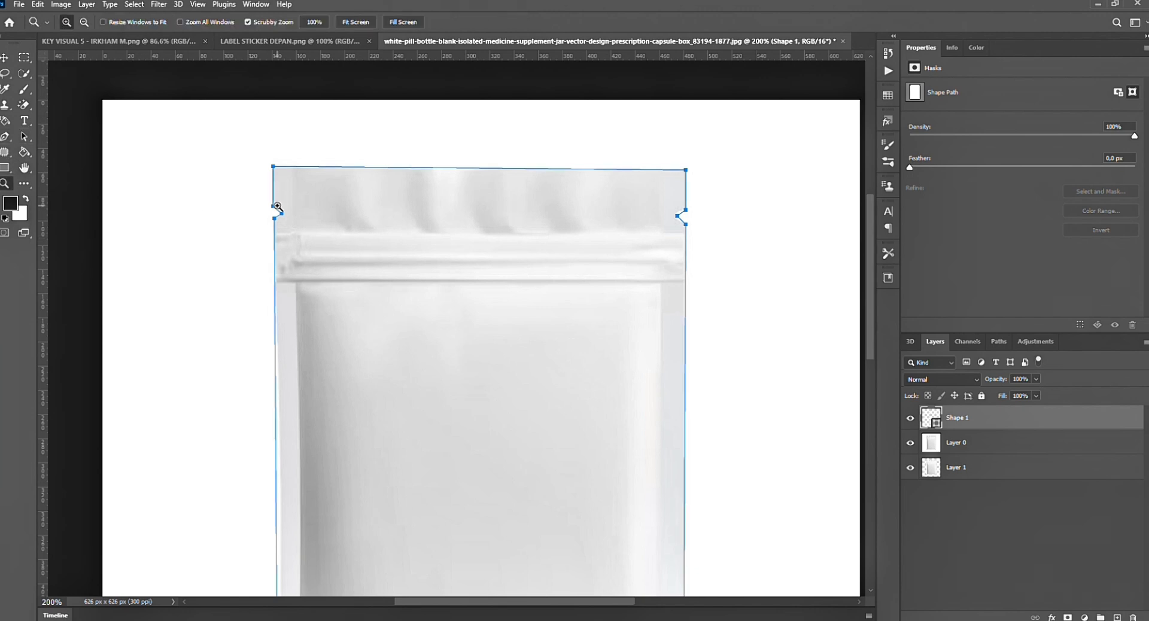
left_click(277, 207)
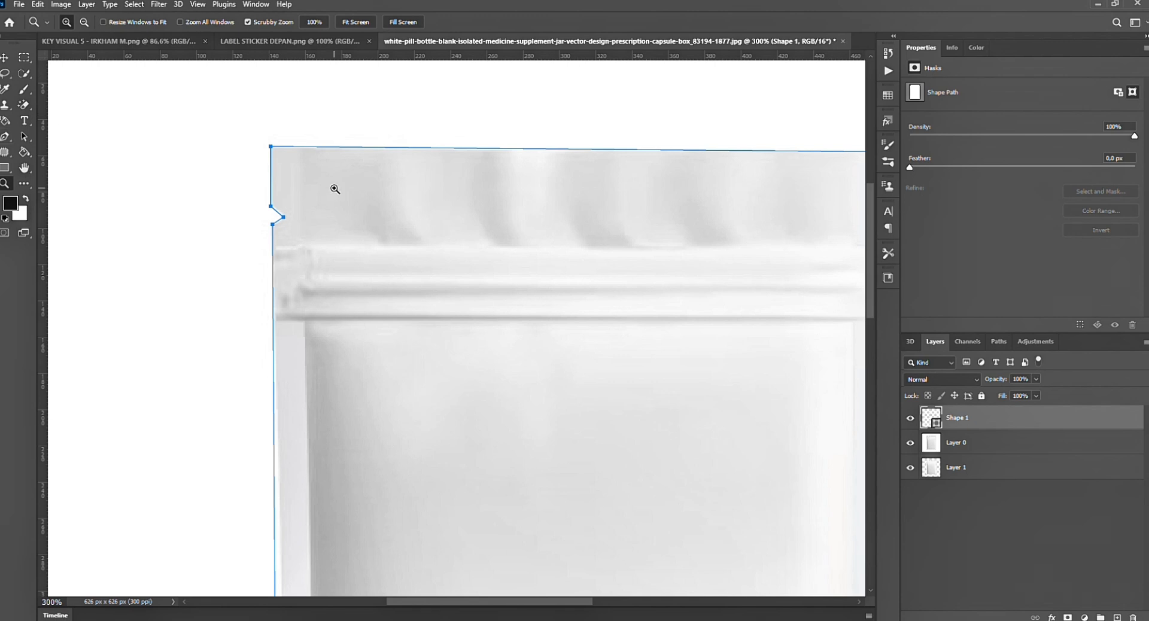
left_click(5, 136)
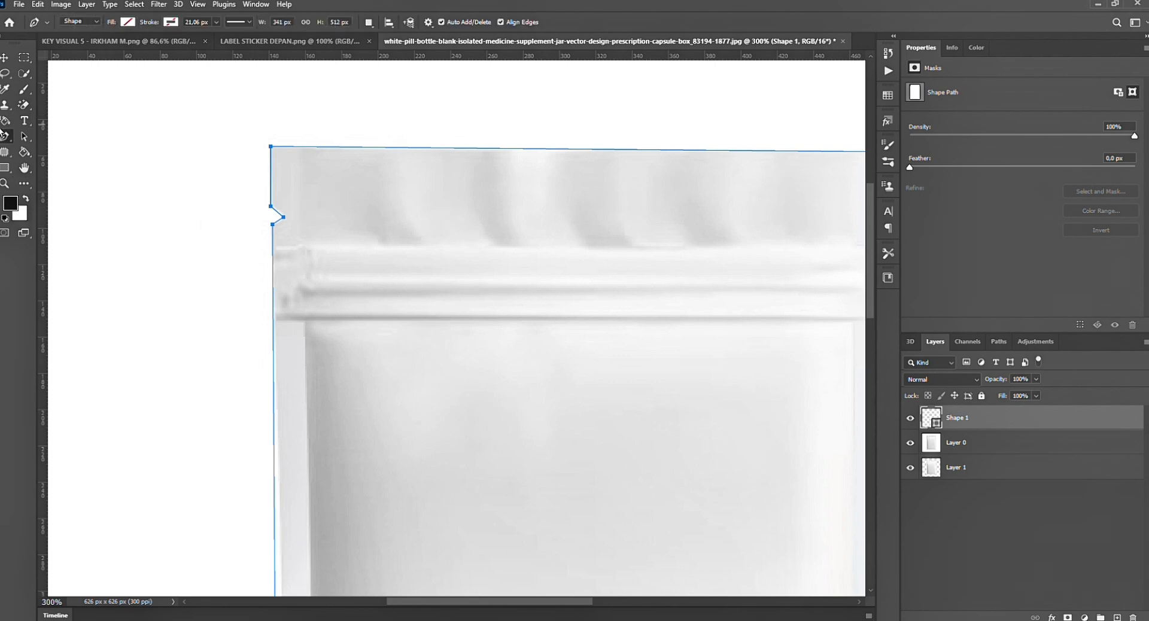
scroll(324, 295, "down", 6)
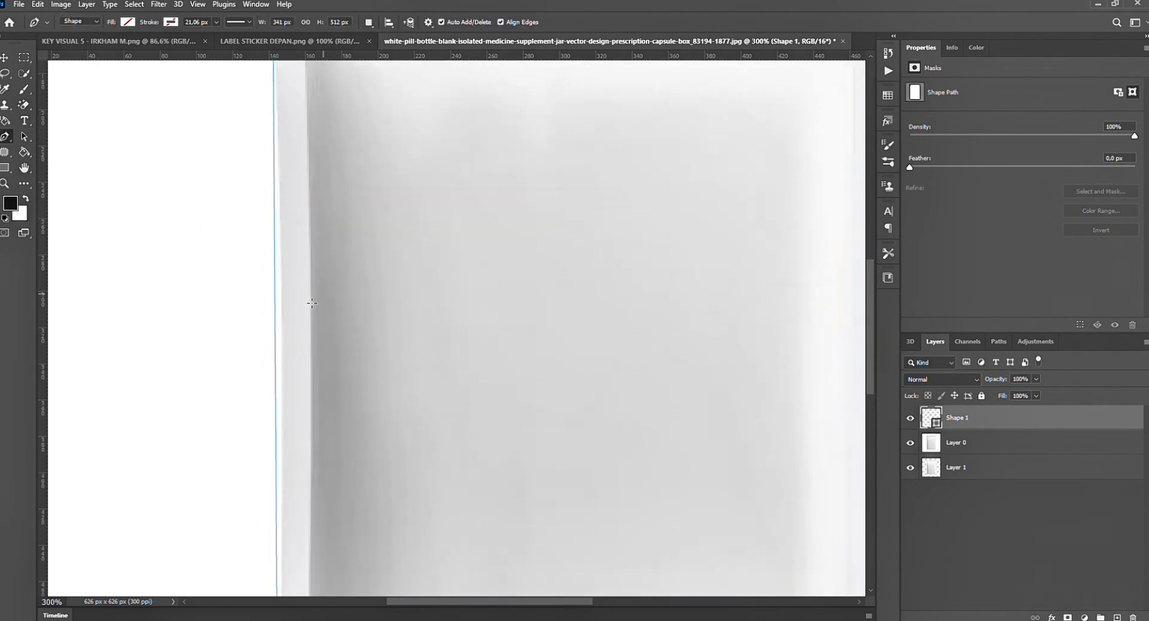
left_click(274, 339)
left_click_drag(270, 336, 274, 335)
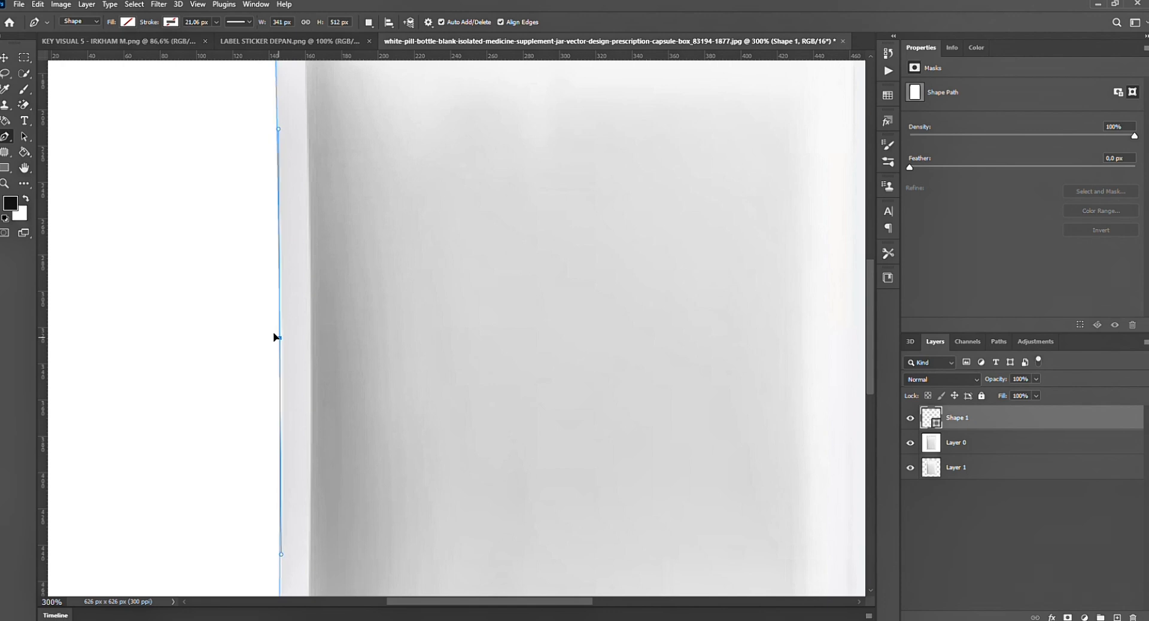
scroll(274, 337, "down", 5)
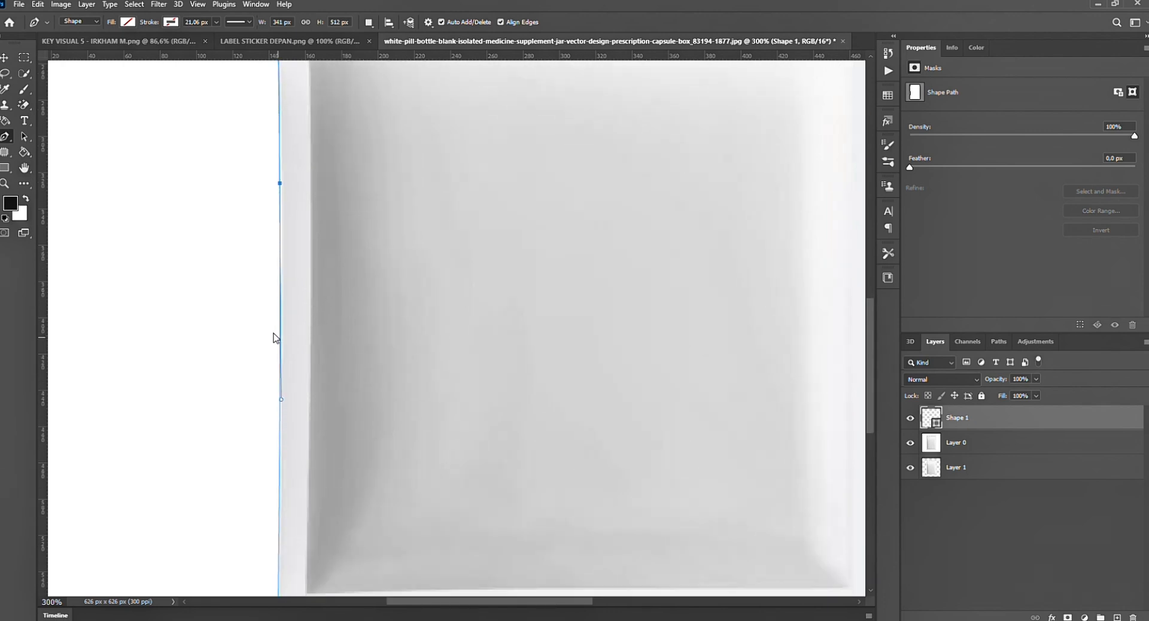
scroll(274, 338, "left", 2)
scroll(274, 337, "left", 3)
scroll(274, 336, "right", 5)
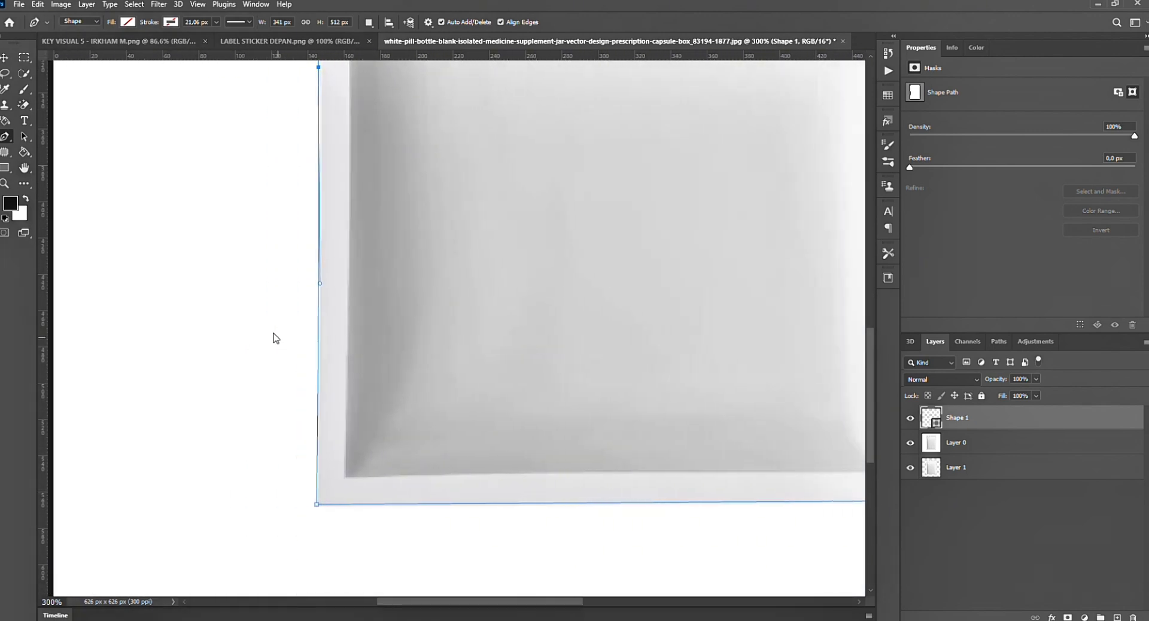
- Bend the path at the left and right tear notches into curves that match the pouch's rounded cut-outs
scroll(275, 337, "up", 10)
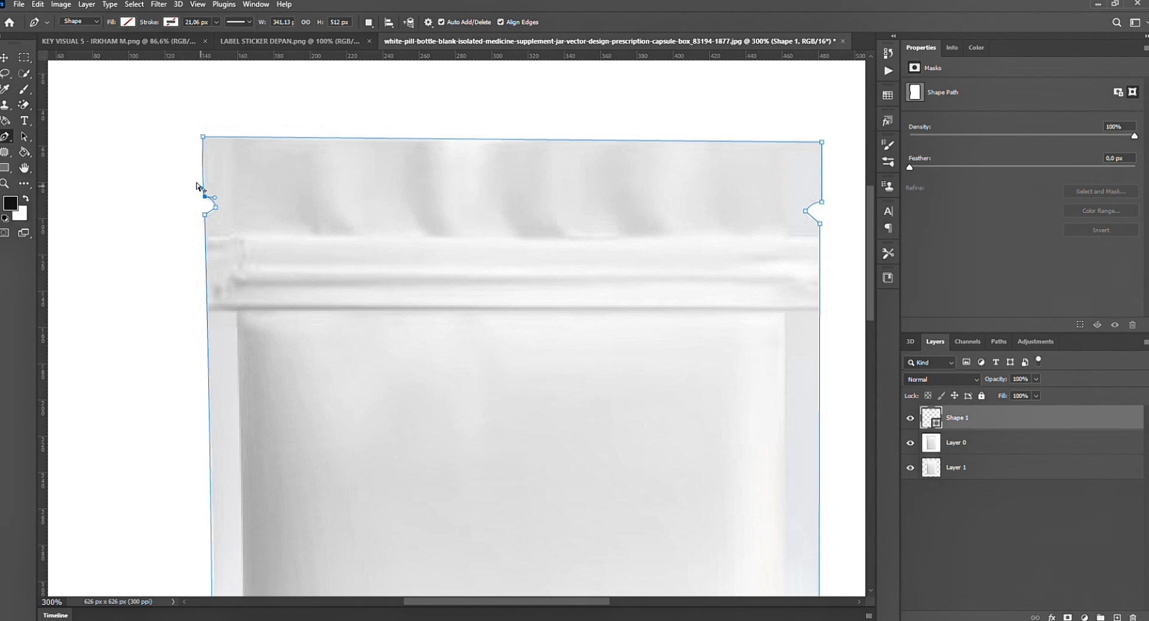
left_click_drag(199, 189, 202, 187)
left_click(203, 214, "ctrl")
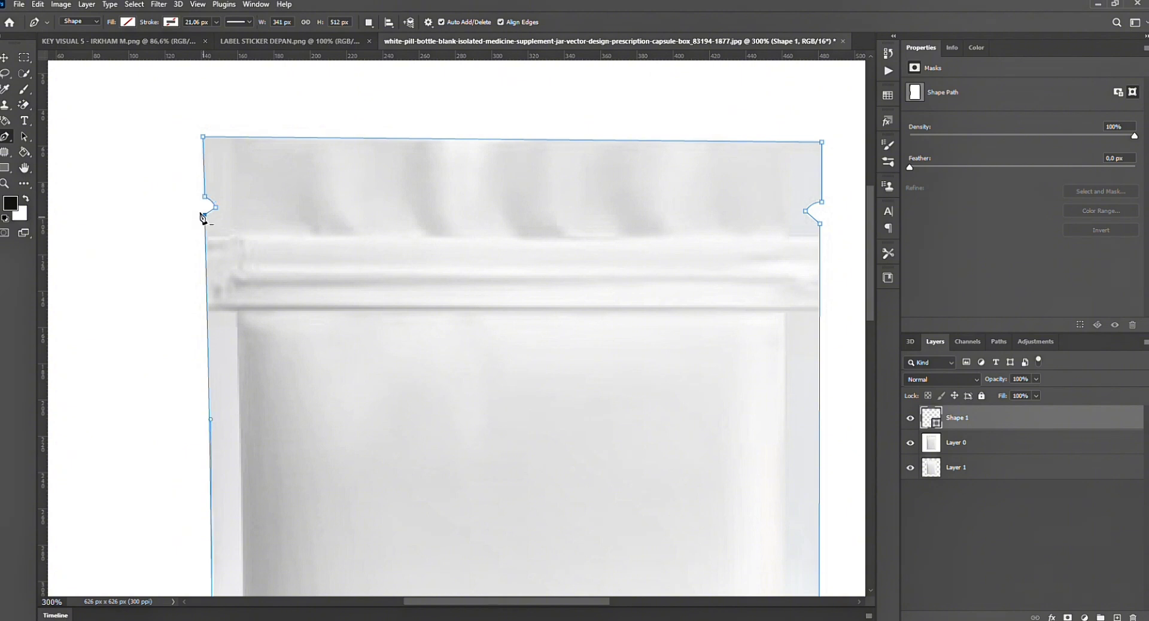
left_click_drag(210, 215, 231, 208)
scroll(170, 185, "right", 4)
left_click(572, 212)
left_click_drag(564, 201, 560, 206)
scroll(476, 225, "left", 5)
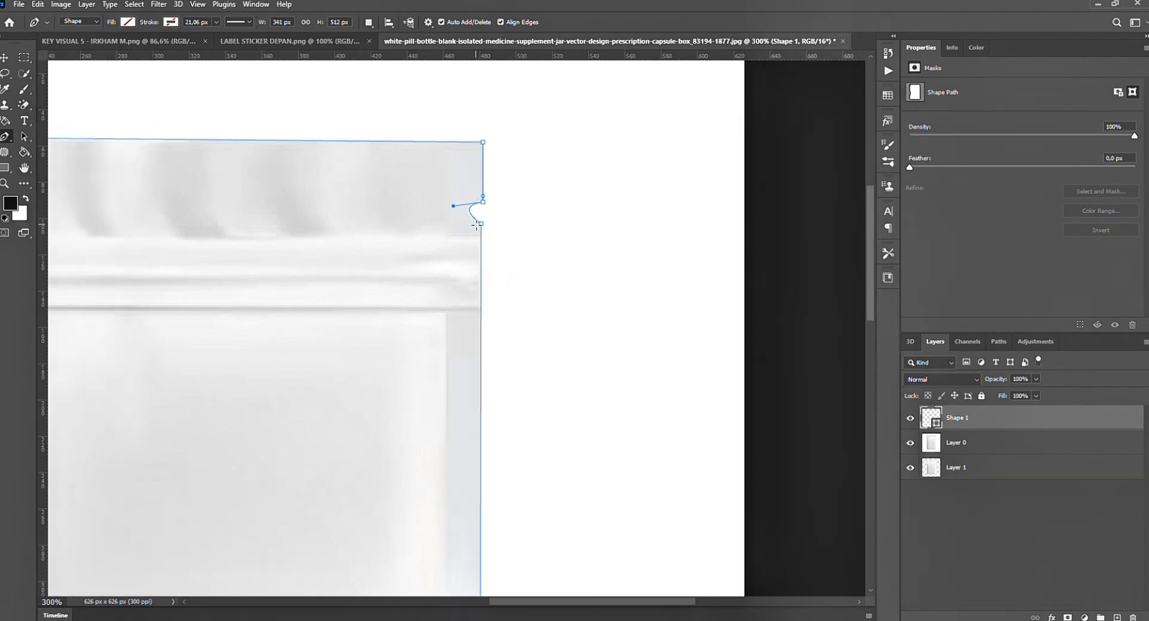
scroll(476, 225, "left", 3)
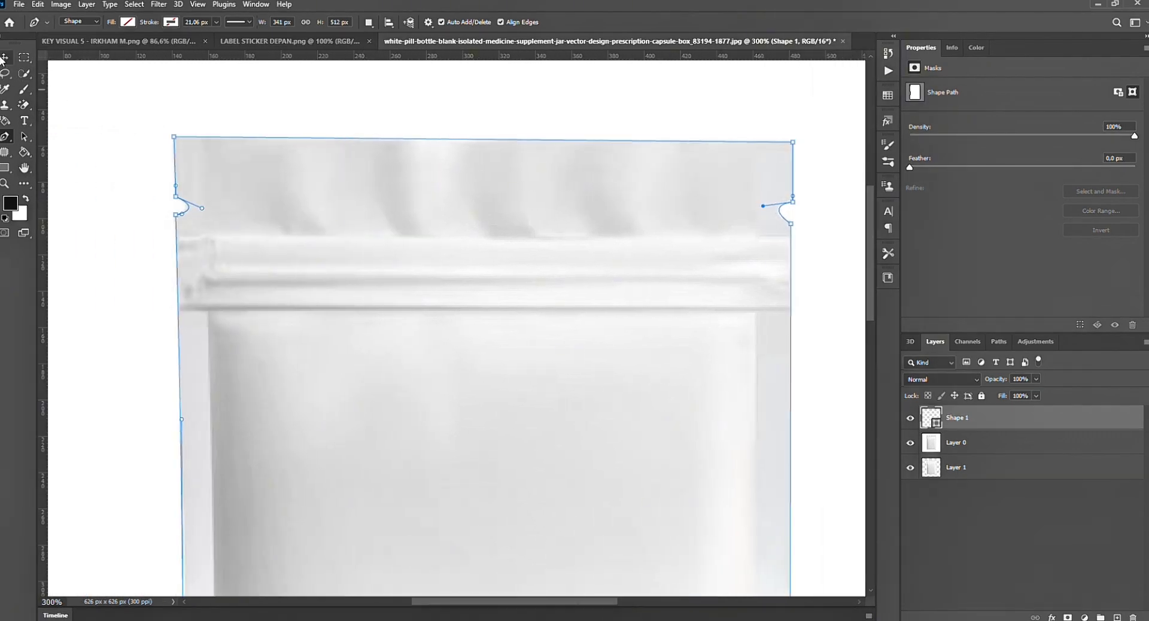
scroll(306, 280, "down", 5)
key("z")
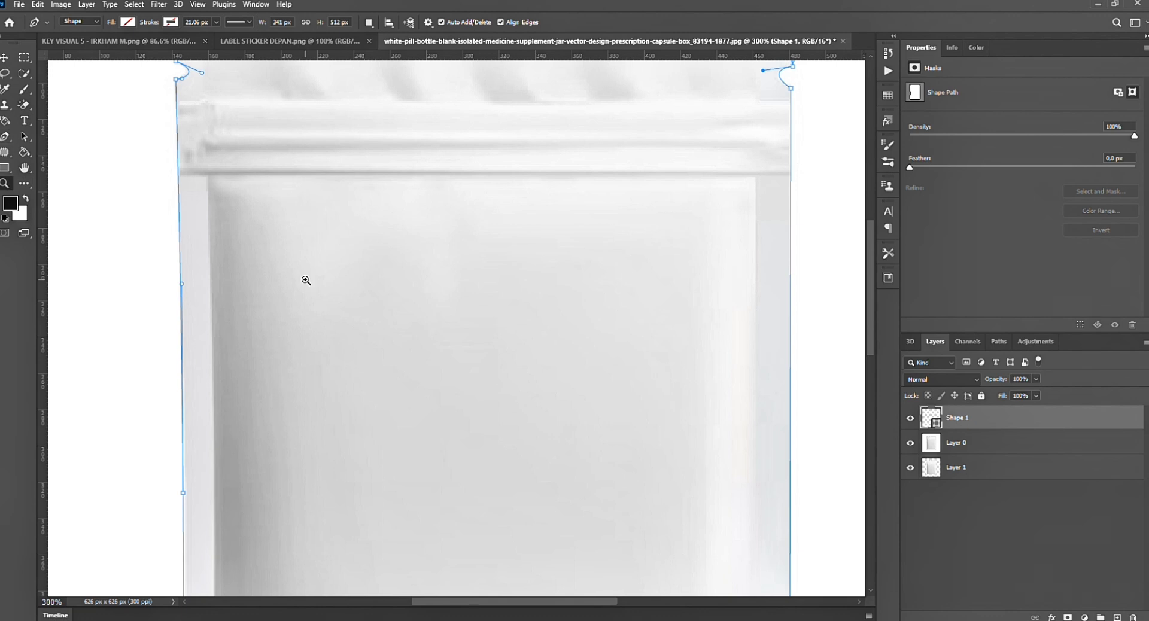
key("ctrl+0")
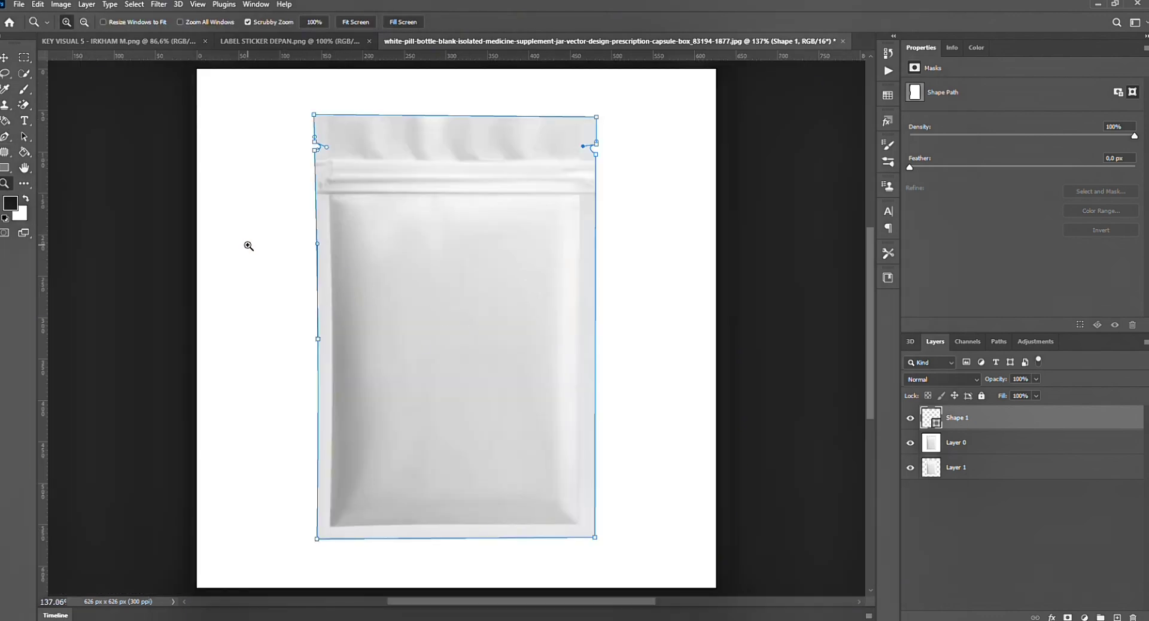
- Draw a rectangle about 350 × 520 px that covers the whole pouch, separate from the traced outline shape
left_click(5, 58)
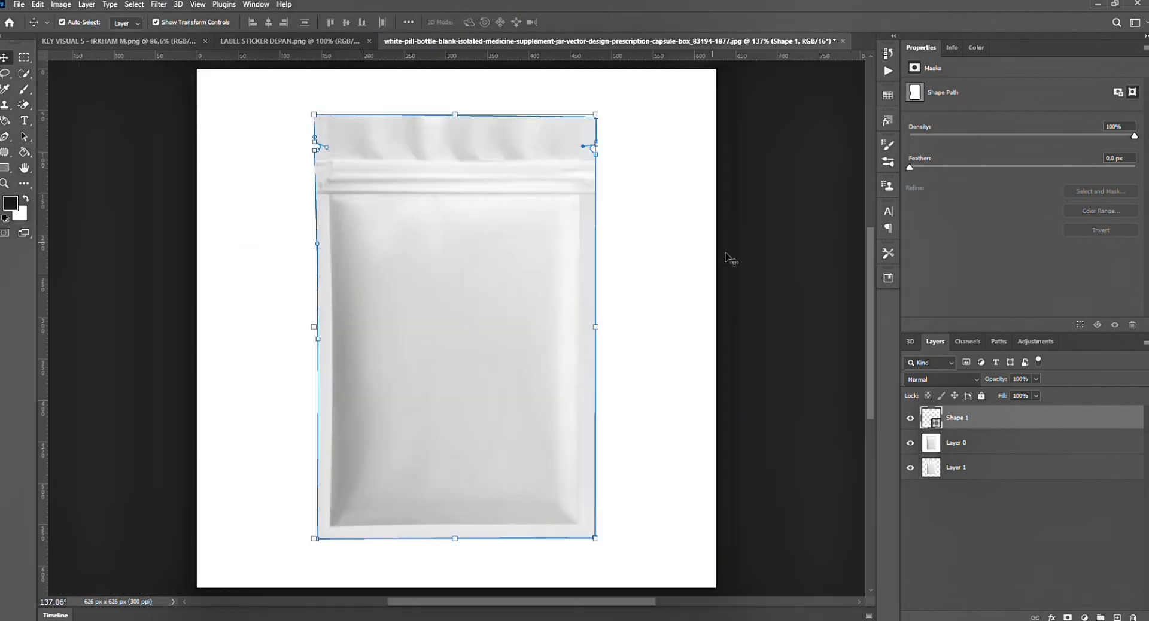
left_click(749, 274)
left_click(389, 213)
left_click(5, 167)
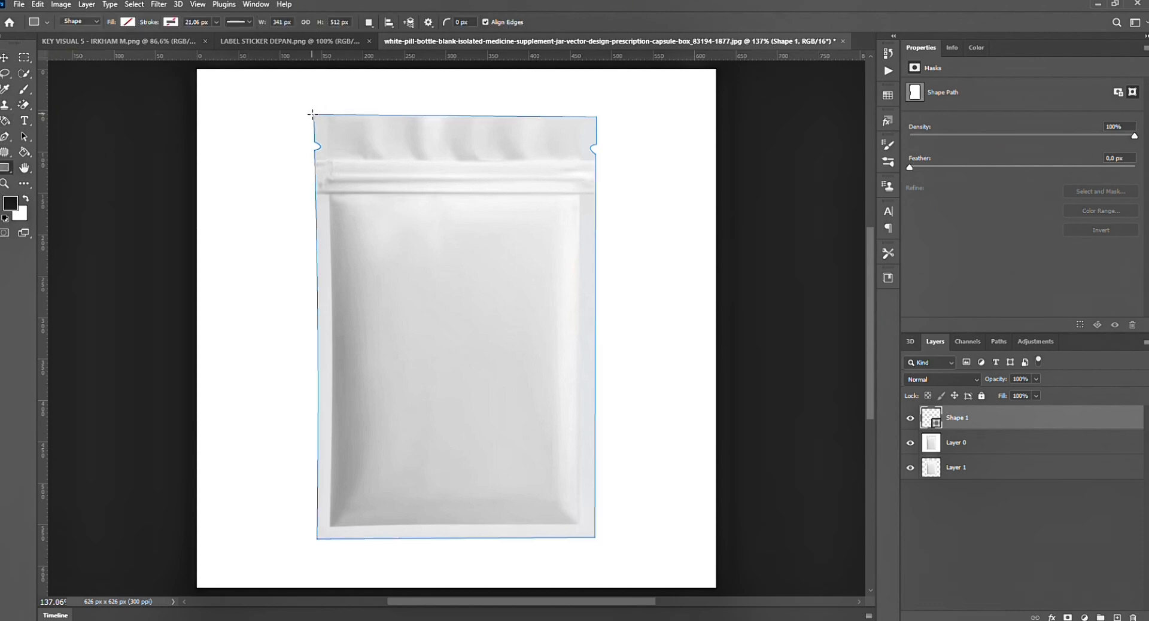
left_click_drag(312, 112, 601, 542)
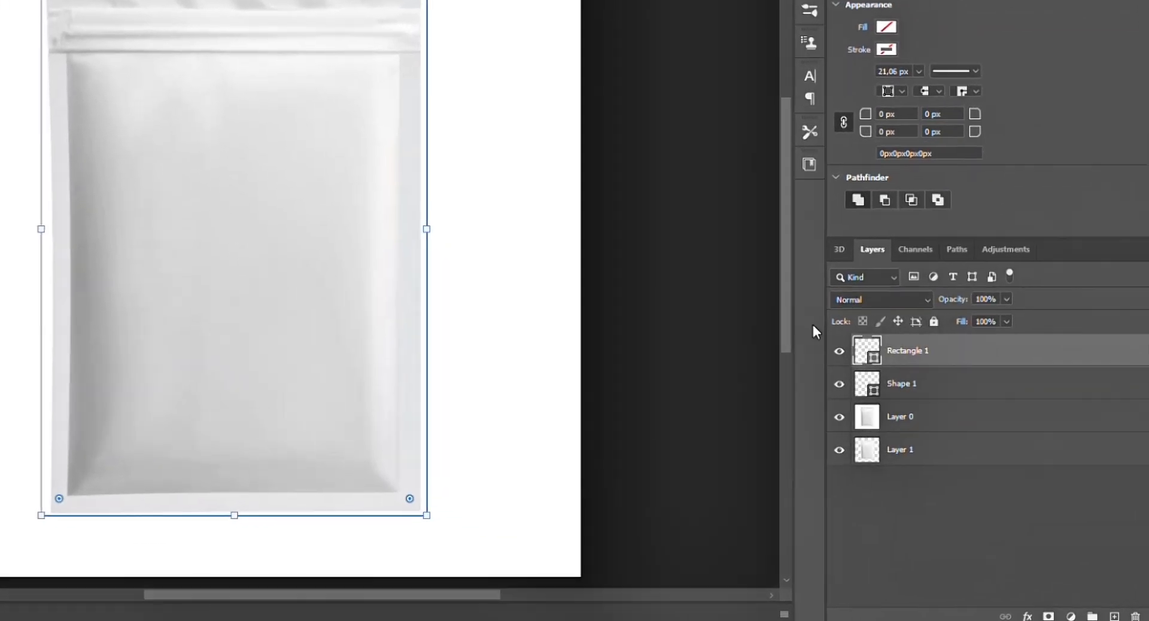
- Convert the Rectangle 1 layer to a smart object and mask it with a selection loaded from the Shape 1 outline
right_click(998, 418)
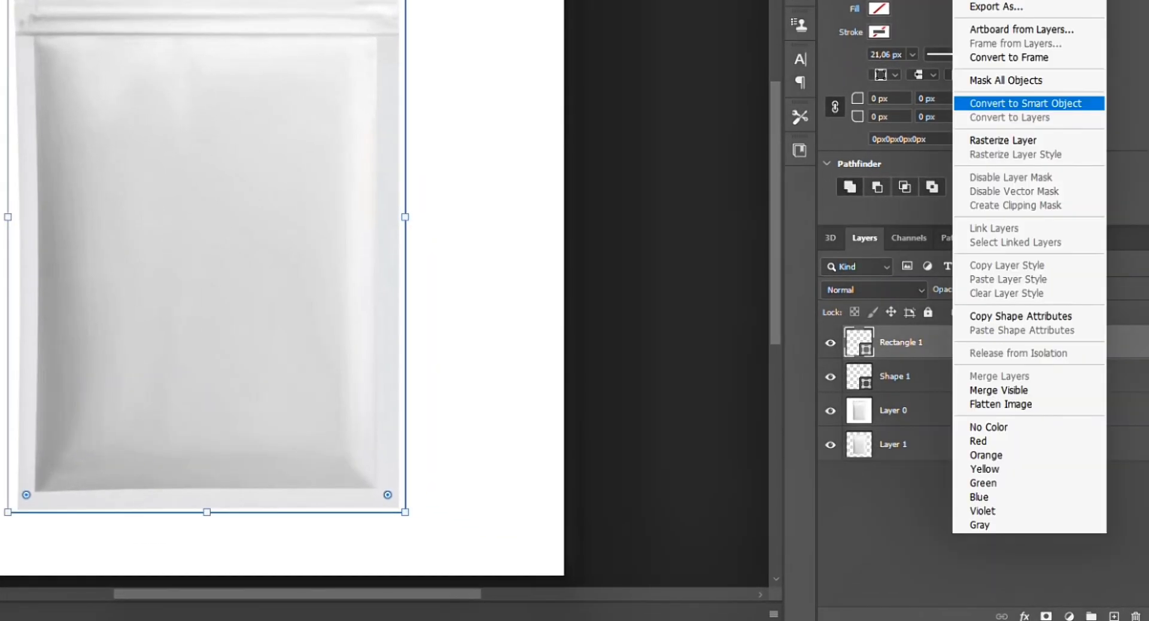
left_click(1025, 103)
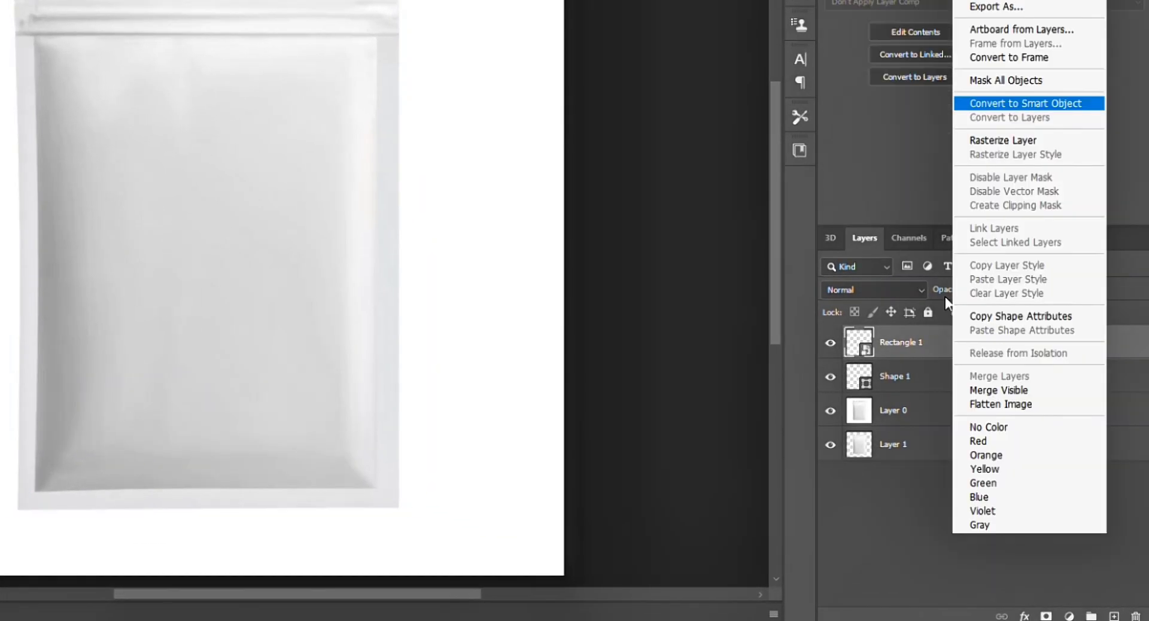
left_click(864, 383, "ctrl")
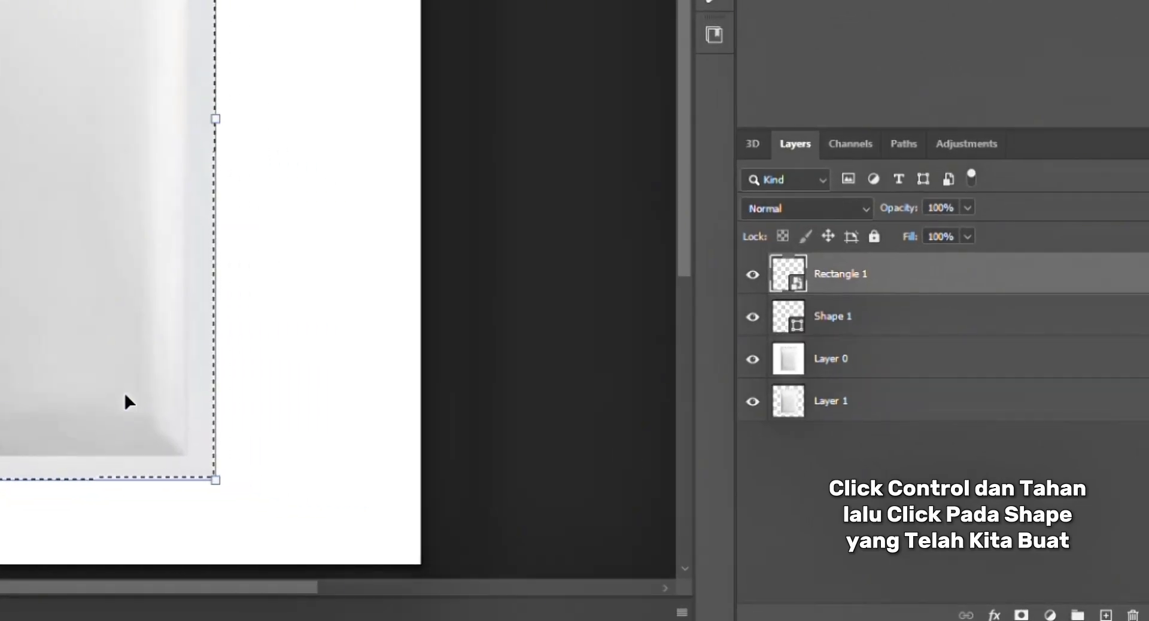
left_click(1020, 615)
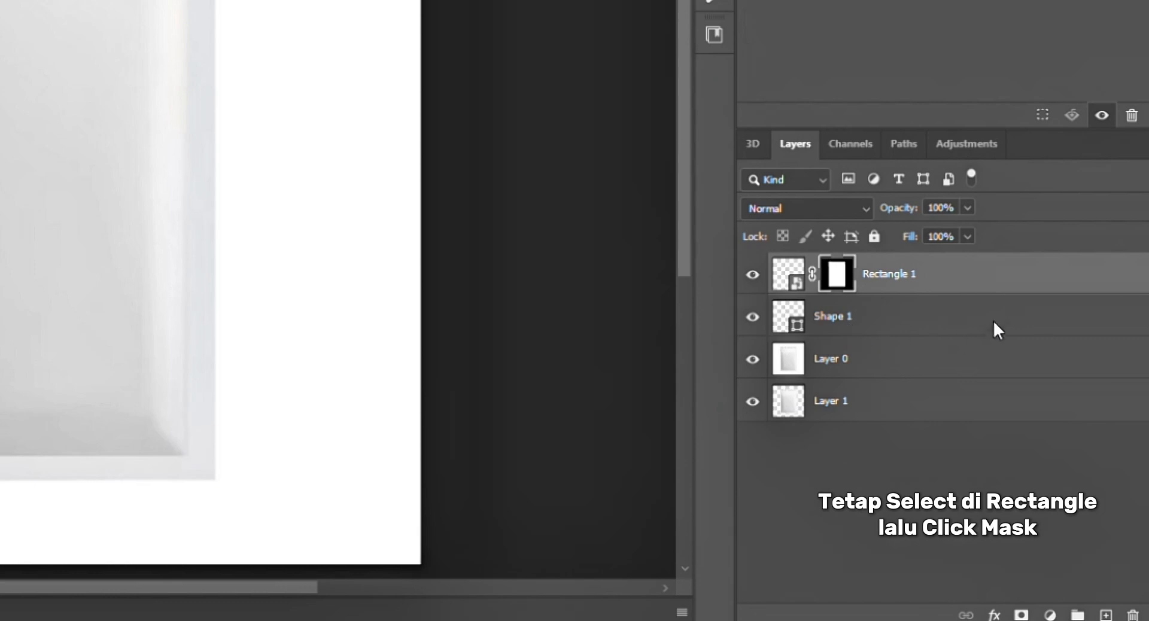
- Move Shape 1 below all other layers, place it in its own group, and hide and collapse that group
left_click_drag(1023, 325, 915, 433)
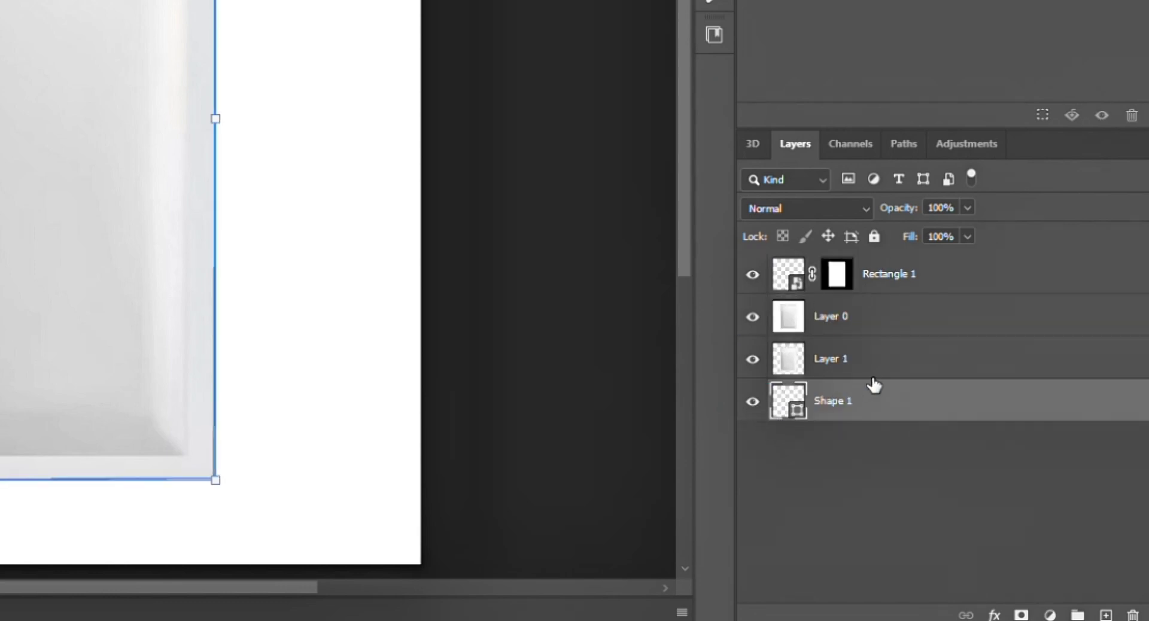
key("ctrl+g")
left_click(753, 392)
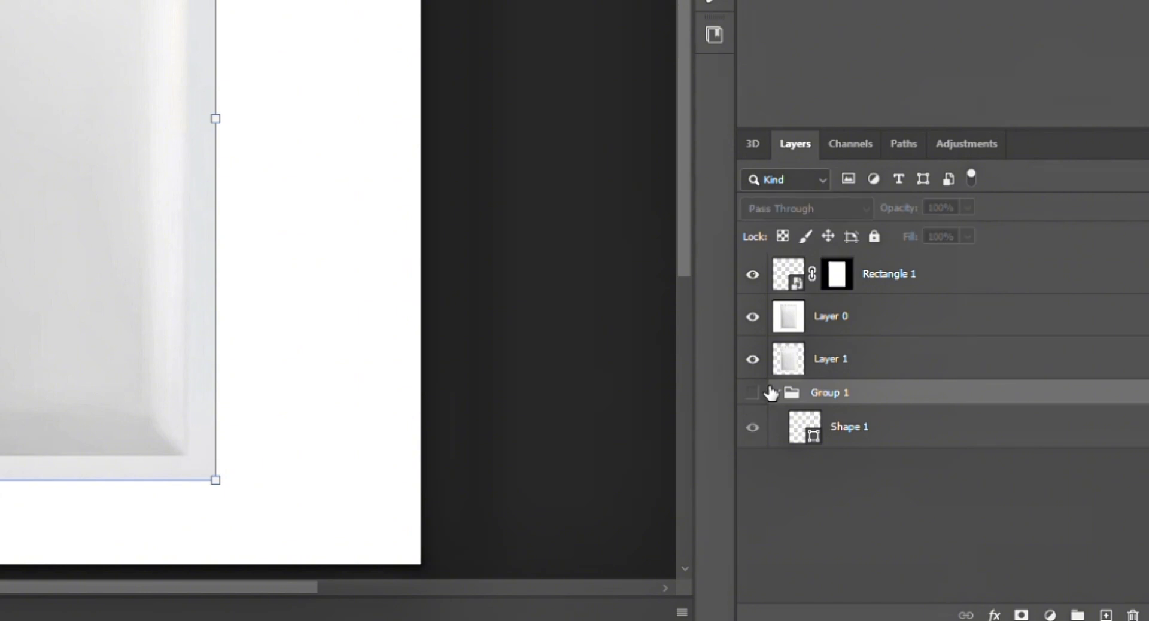
left_click(776, 393)
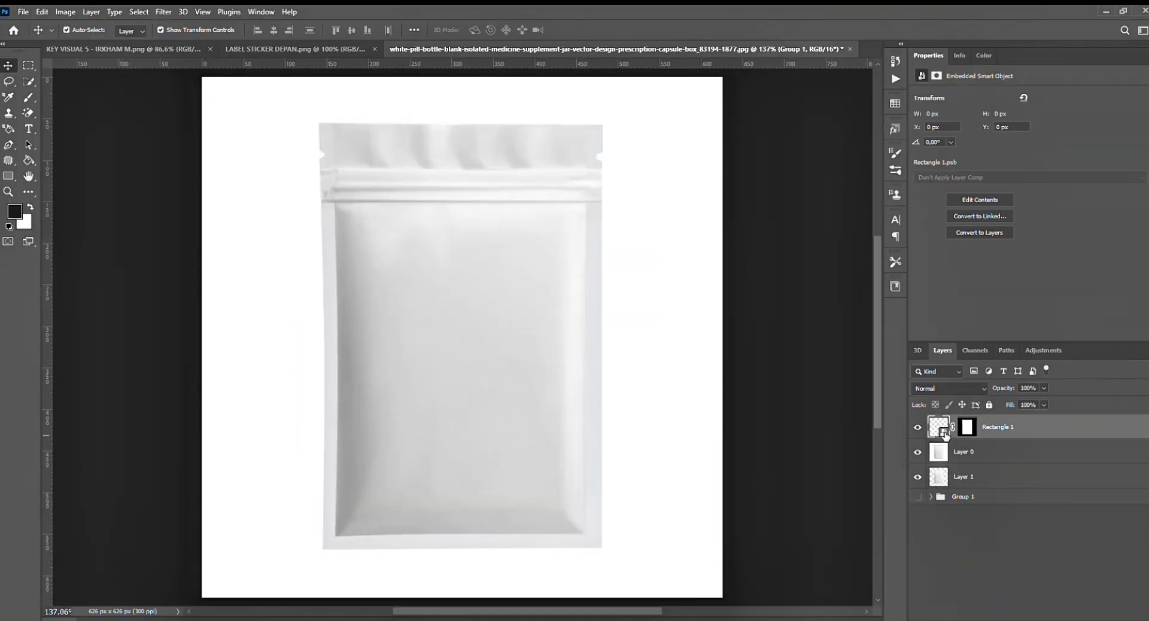
- Open the Rectangle 1 smart object's contents and bring in the label artwork from LABEL STICKER DEPAN.png
double_click(835, 323)
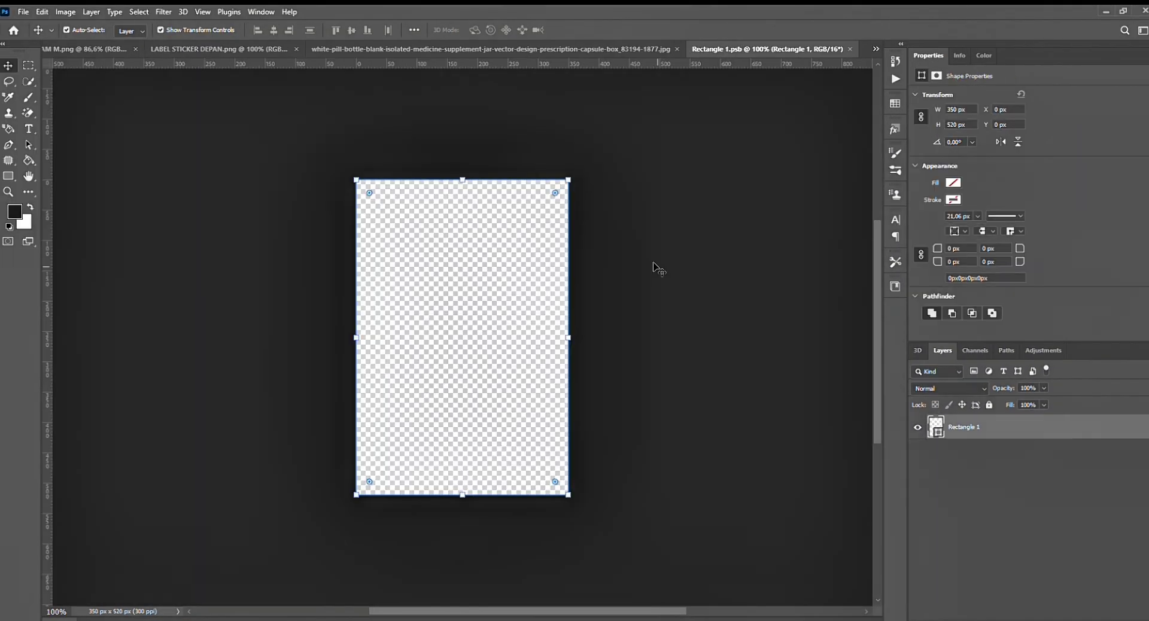
left_click(232, 46)
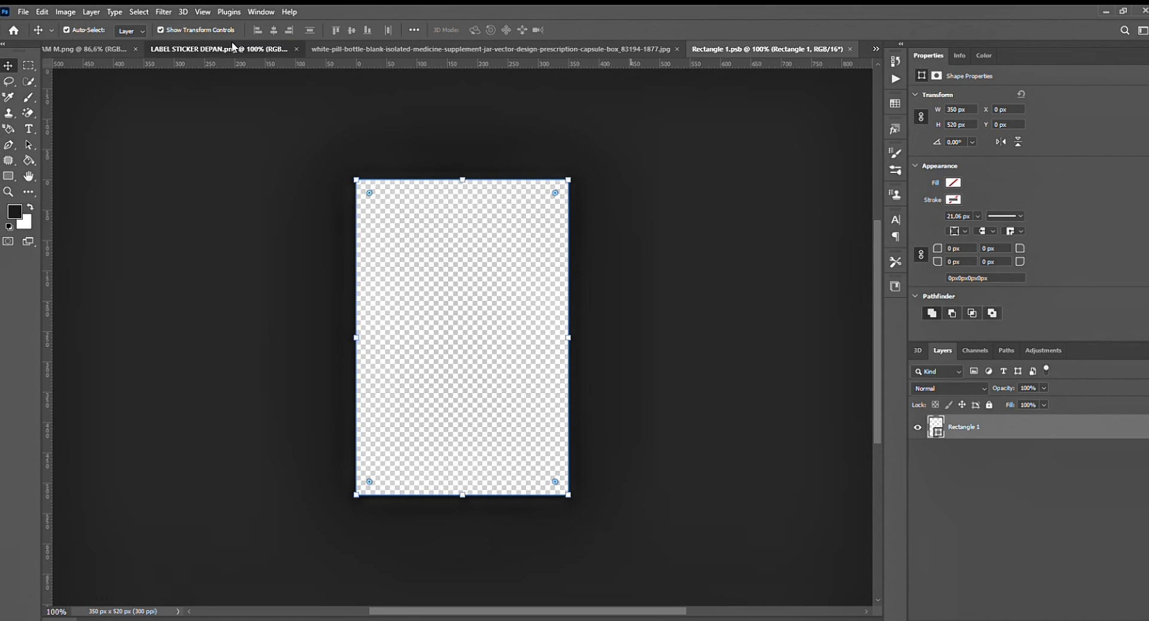
left_click(808, 49)
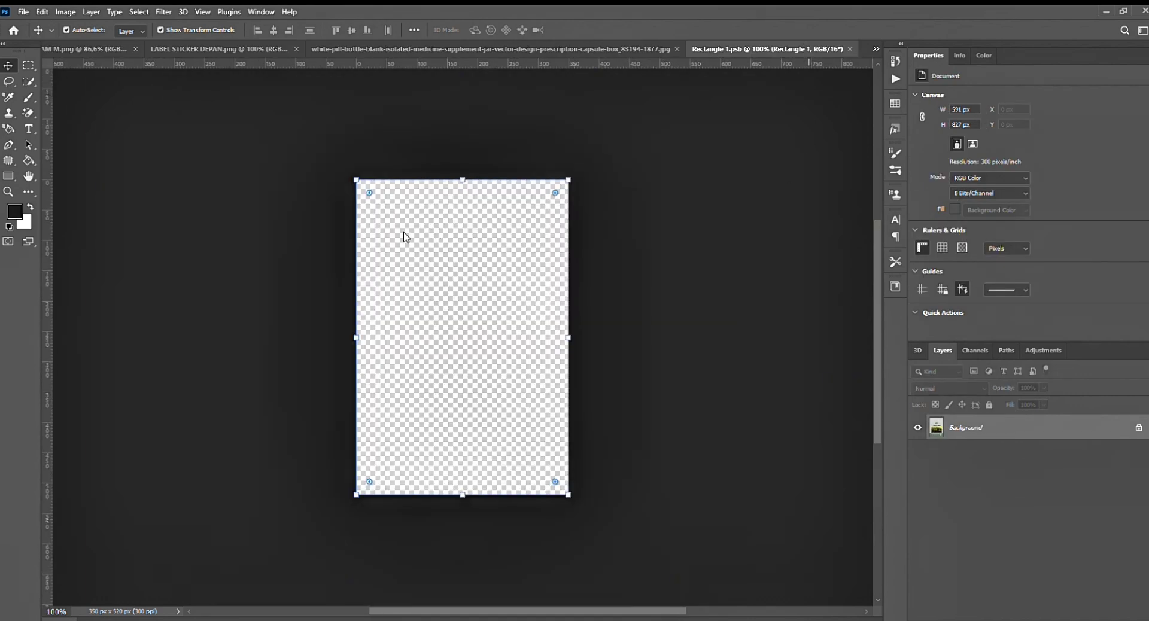
left_click_drag(441, 211, 450, 238)
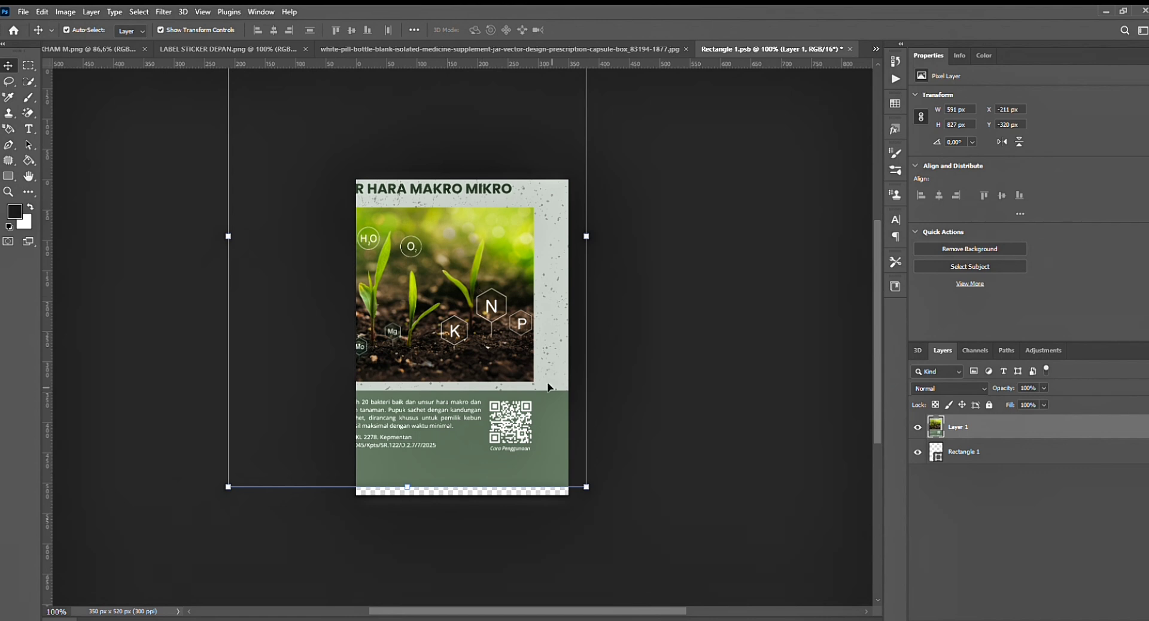
- Scale the label artwork to about 63%, center it over the canvas, and save the smart object
mouse_move(589, 488)
left_mouse_down()
mouse_move(330, 128)
mouse_move(428, 317)
mouse_move(438, 304)
mouse_move(583, 498)
left_mouse_up()
left_click_drag(523, 399, 516, 400)
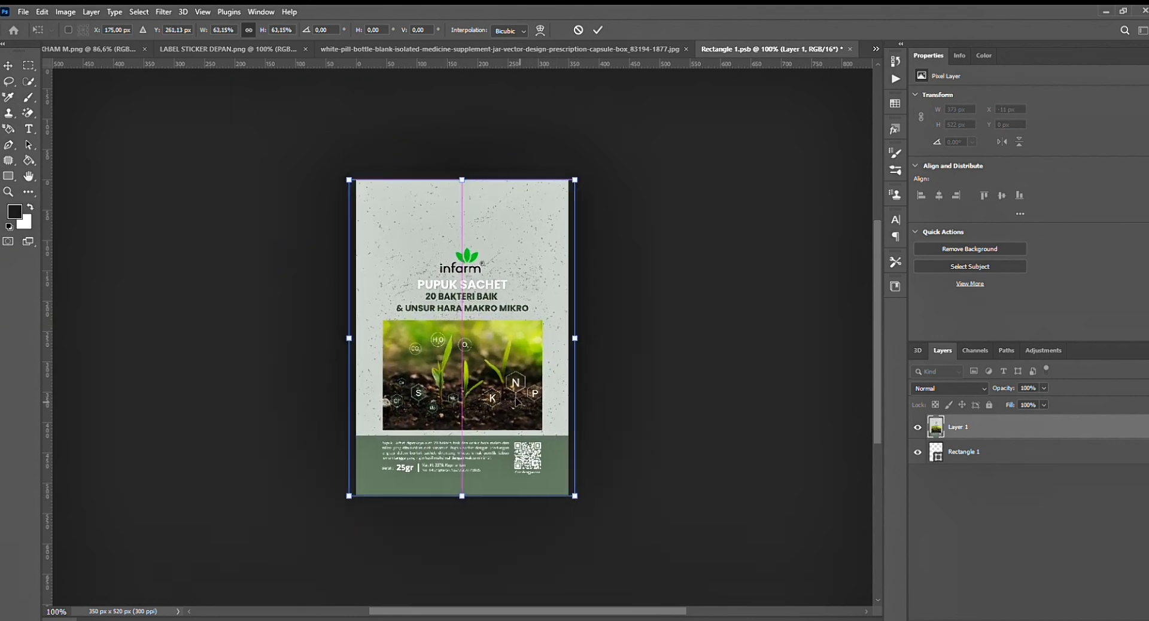
key("Return")
left_click(634, 358)
key("ctrl+s")
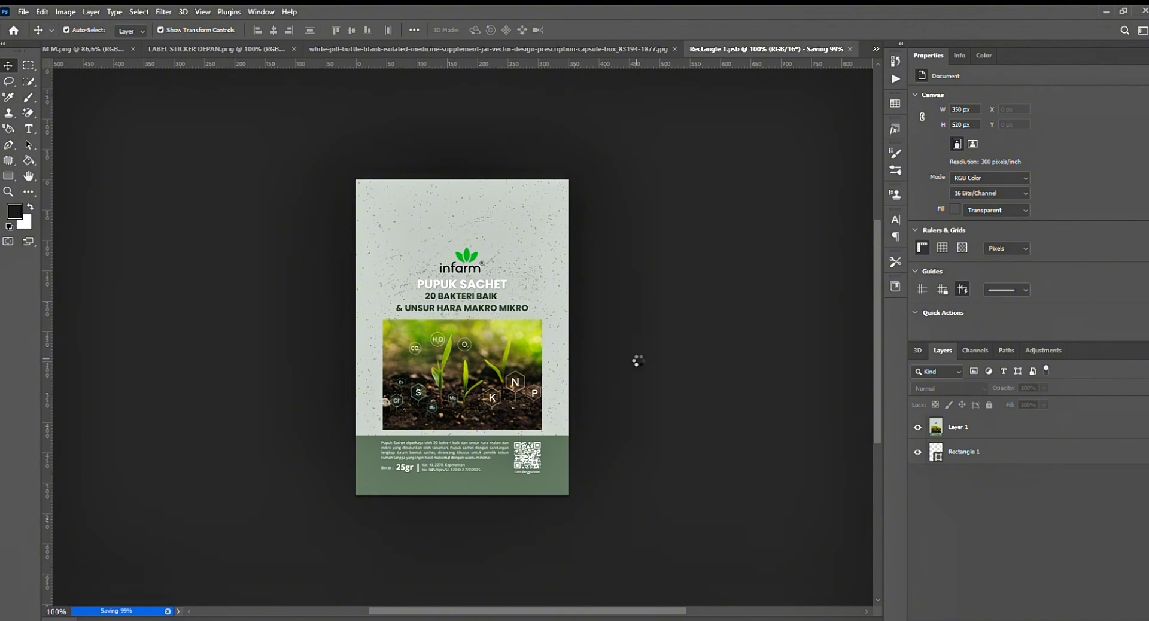
- In the pouch document, duplicate Layer 1 twice and move all three pouch layers above Rectangle 1
left_click(276, 48)
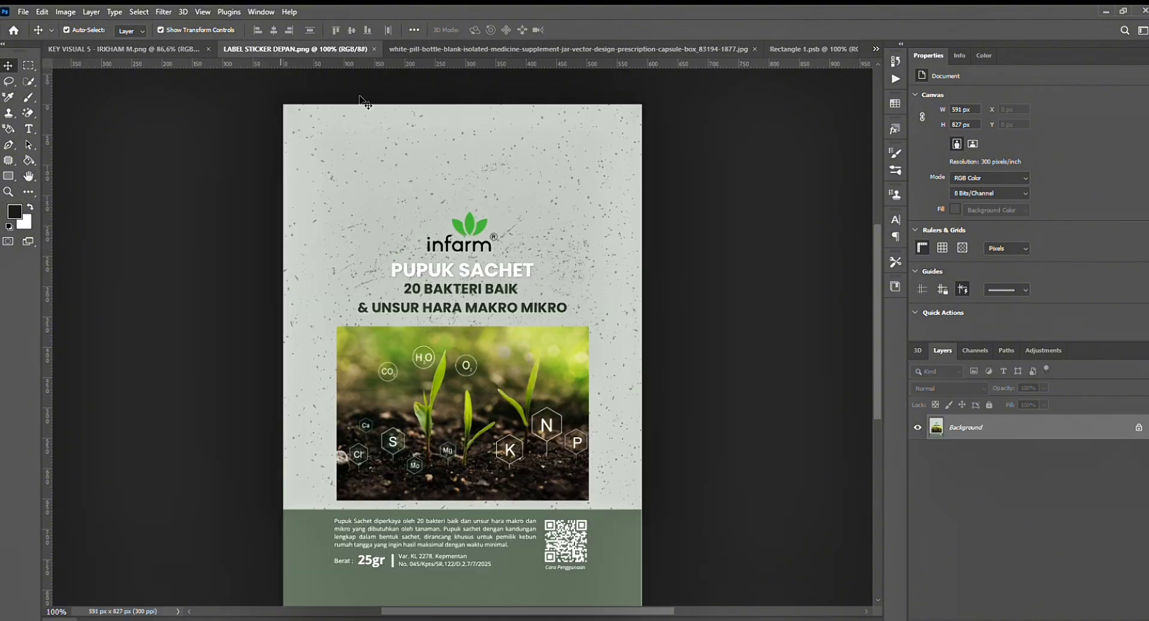
left_click(463, 47)
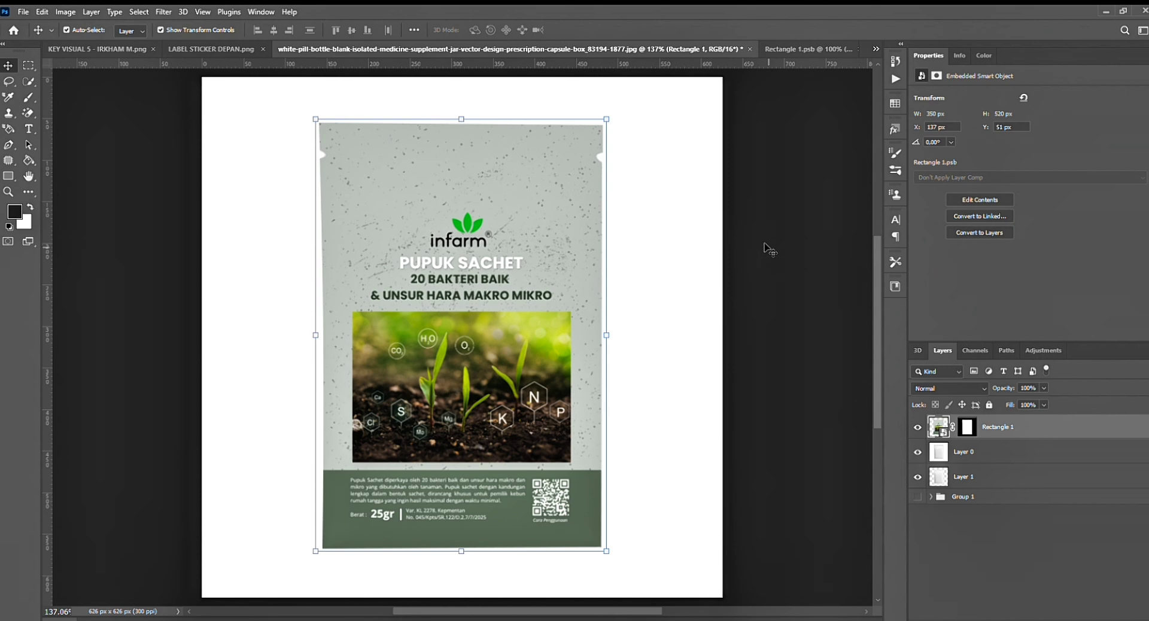
left_click(964, 452)
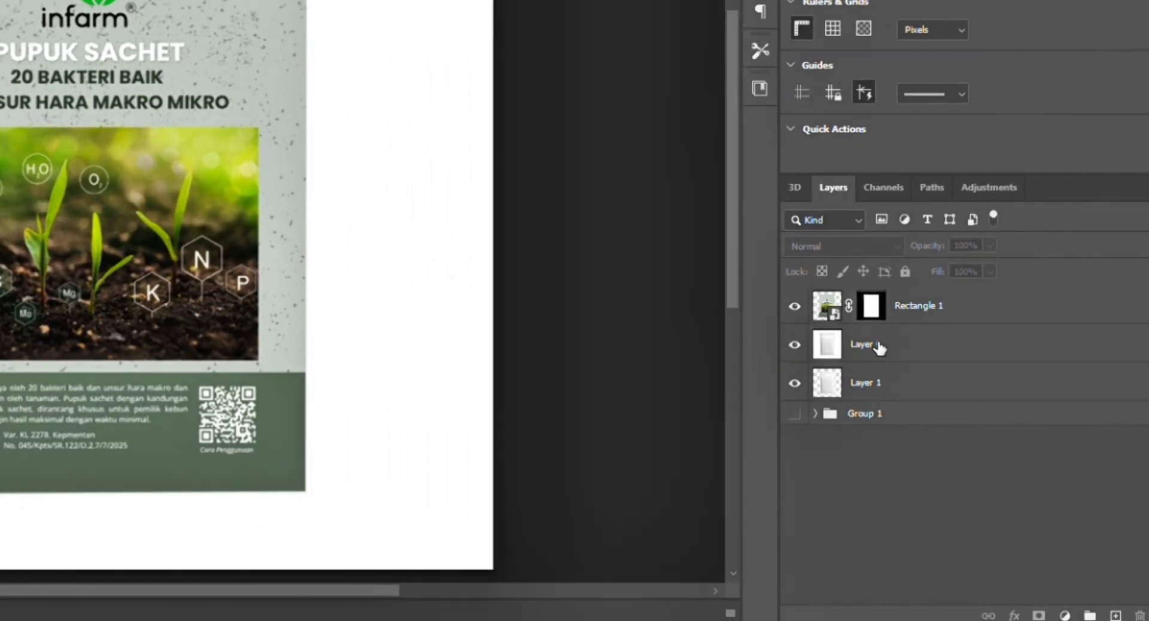
left_click(891, 381)
key("ctrl+j")
key("ctrl+j")
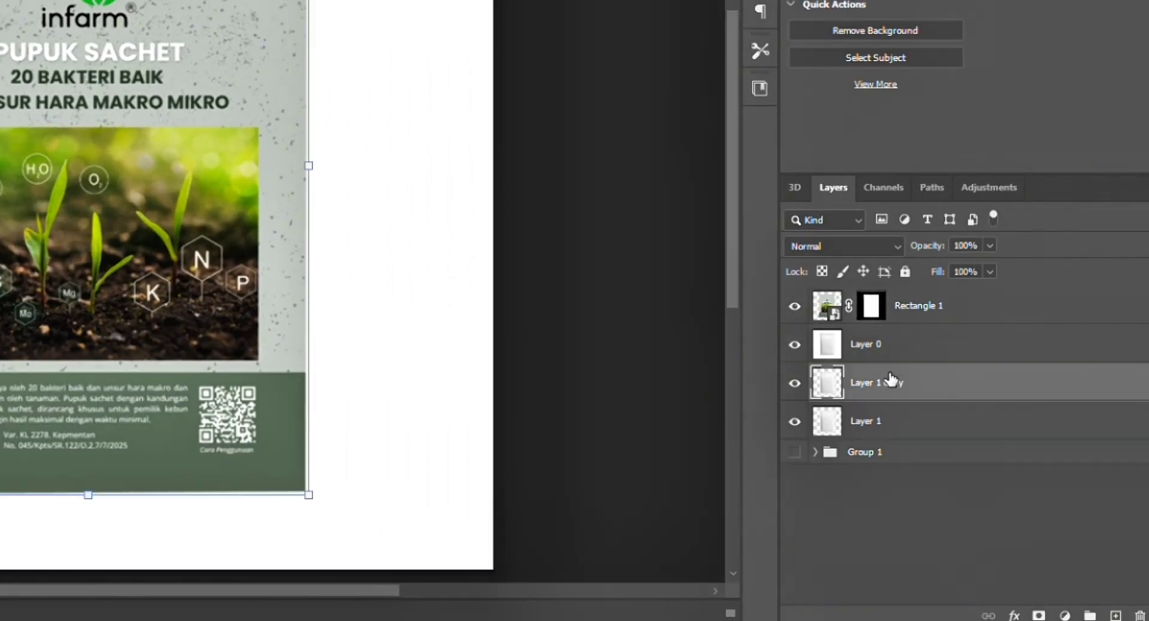
left_click(910, 456, "shift")
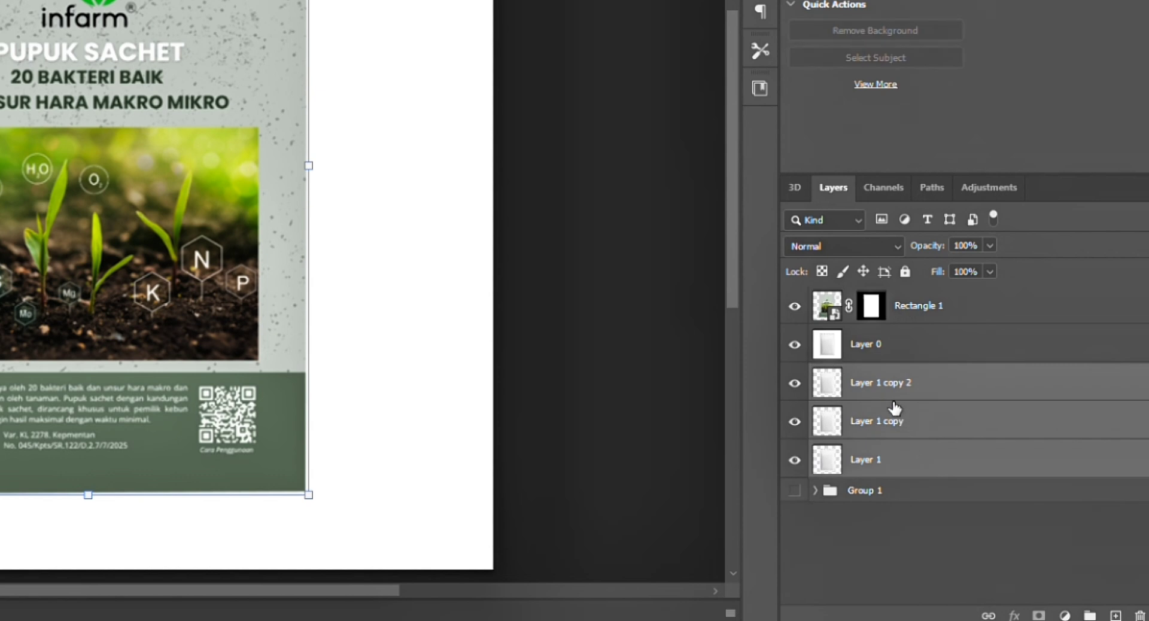
left_click_drag(888, 388, 862, 292)
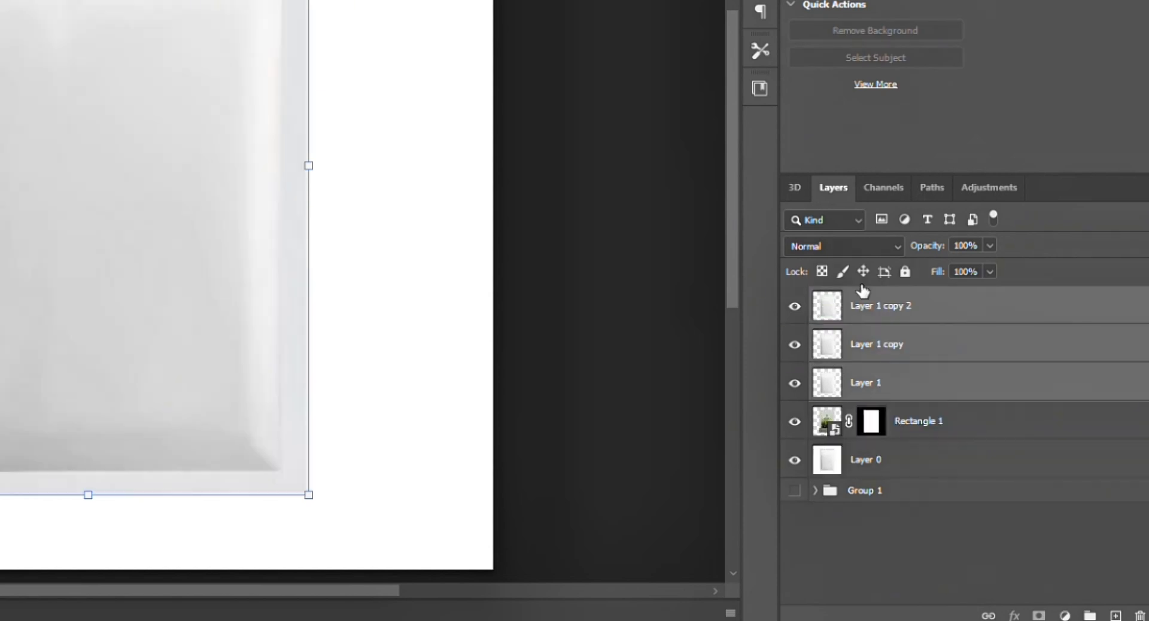
- Rename the three pouch layers, from lowest to highest, as SHADOW, MIDTONE and LIGHT
left_click(867, 381)
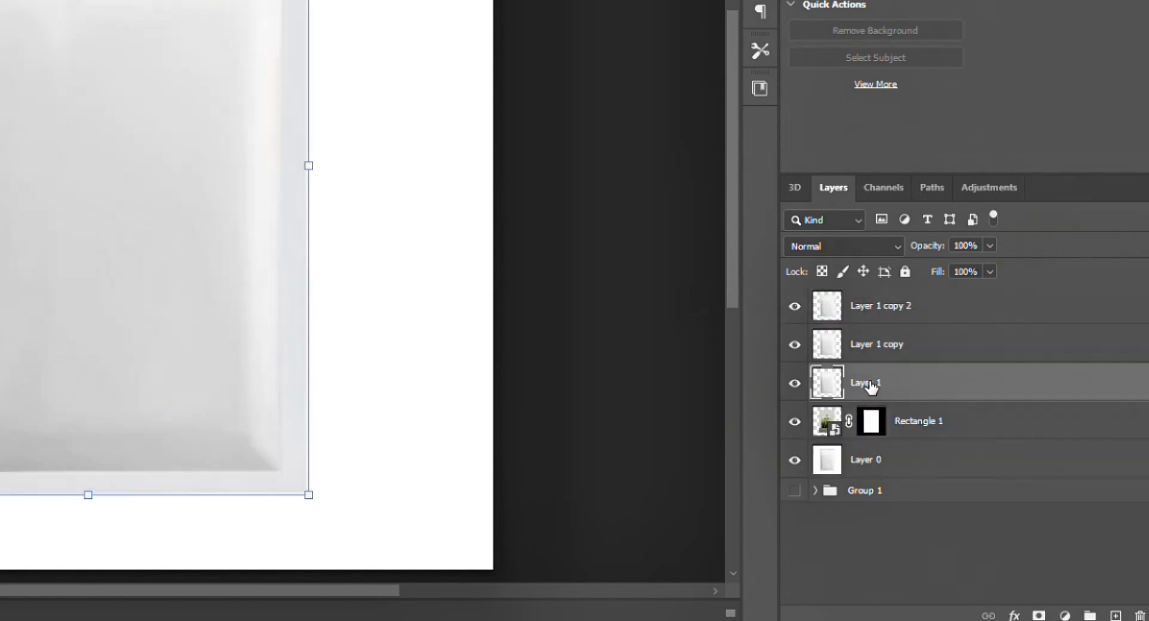
double_click(866, 382)
type("SHADOW")
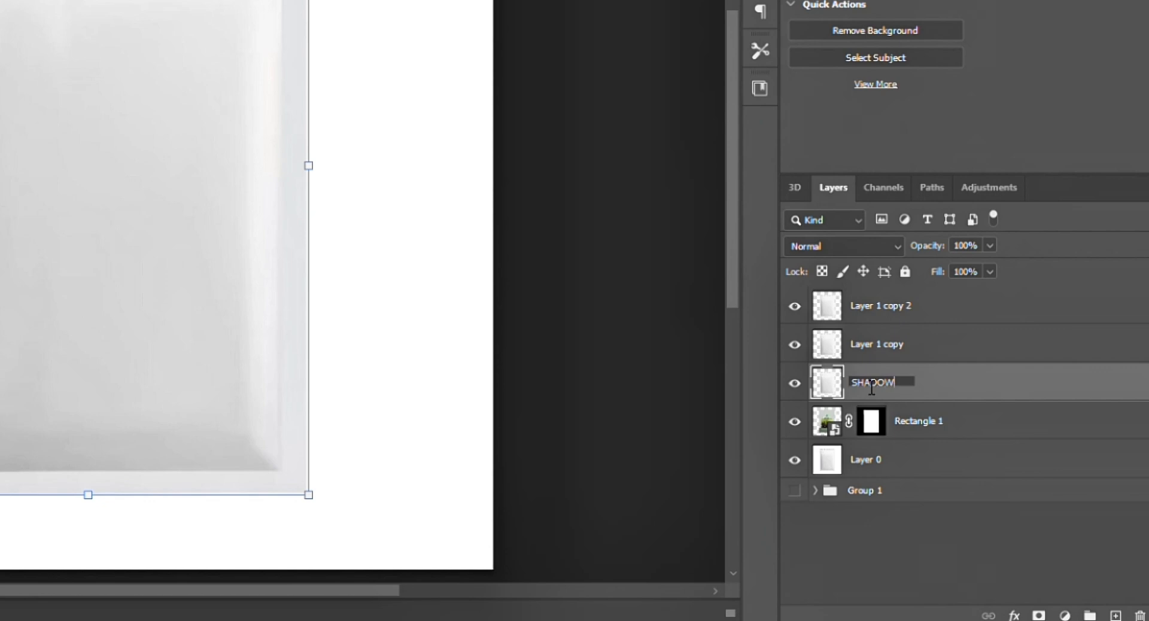
double_click(861, 347)
type("MIDTONE")
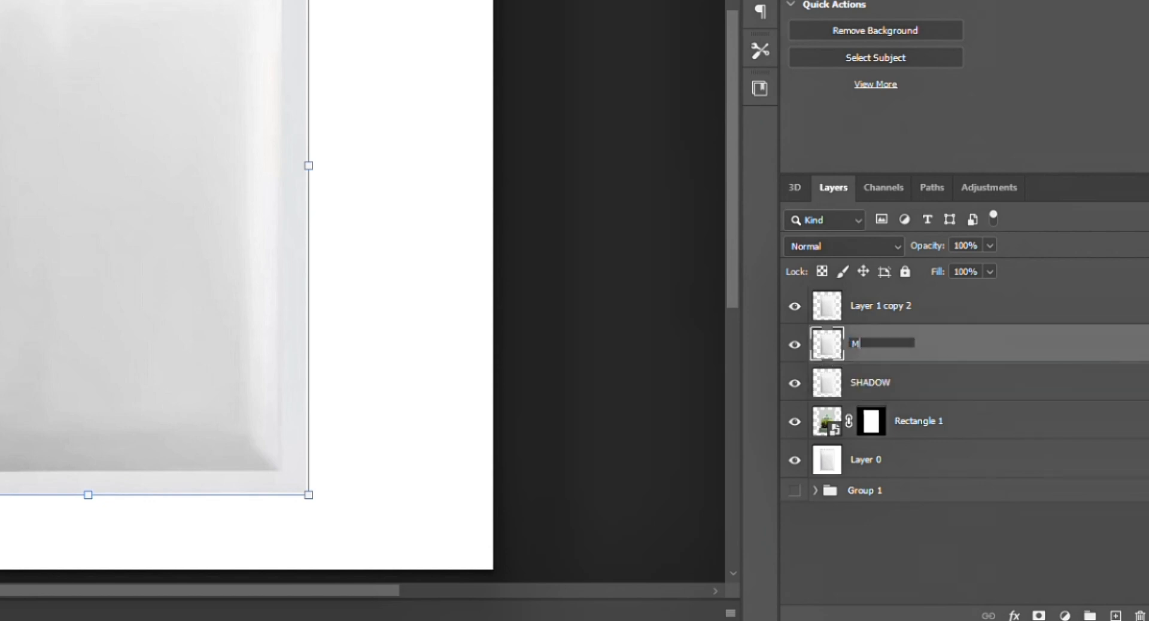
double_click(858, 305)
type("LIGHT")
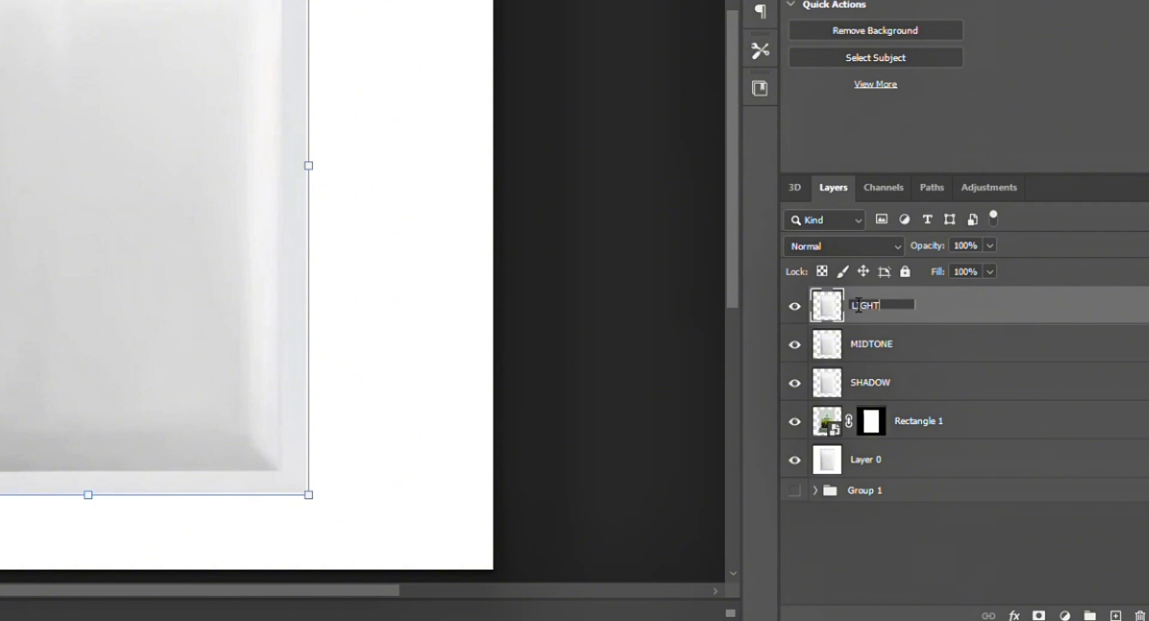
- Set the SHADOW layer's blend mode to Linear Burn and hide the LIGHT layer
left_click(880, 383)
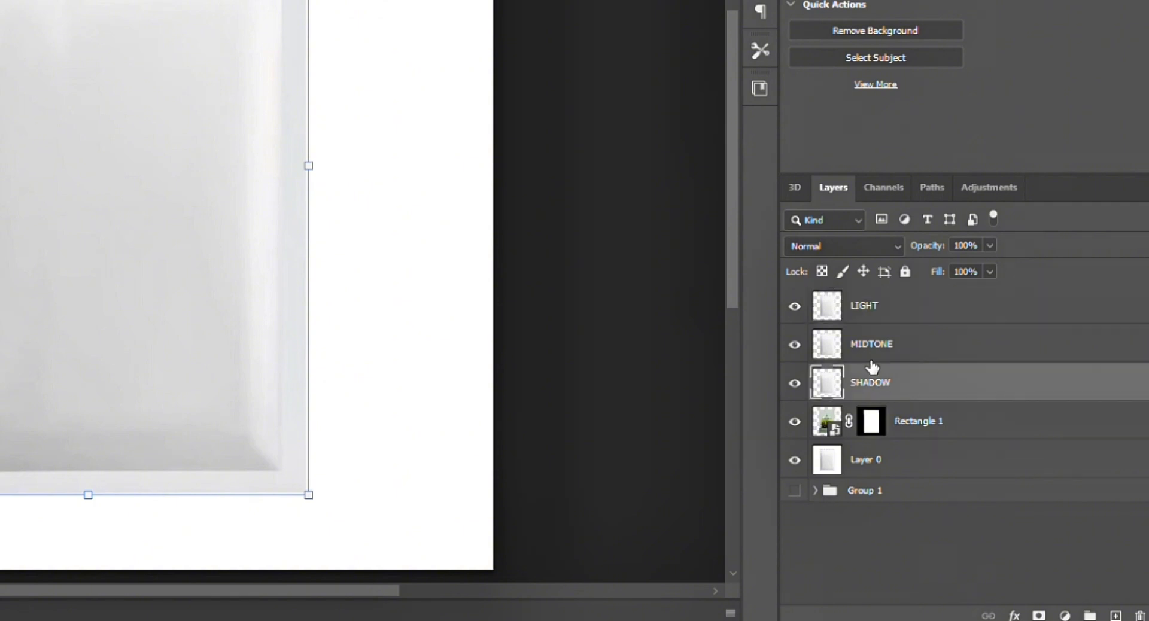
left_click(821, 239)
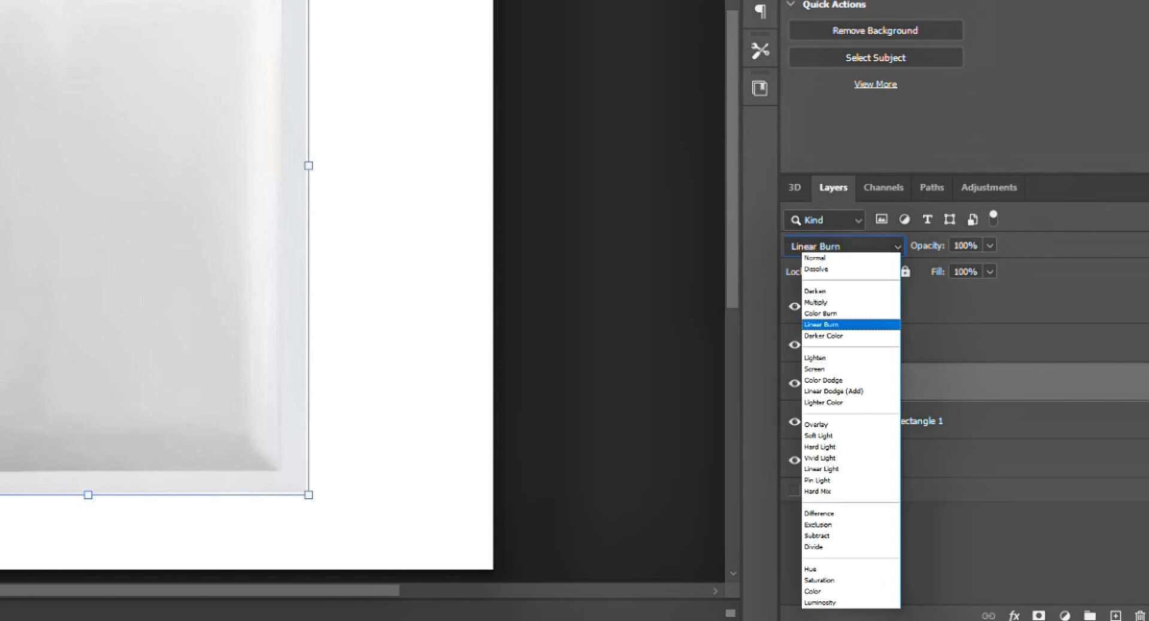
left_click(795, 343)
left_click(794, 304)
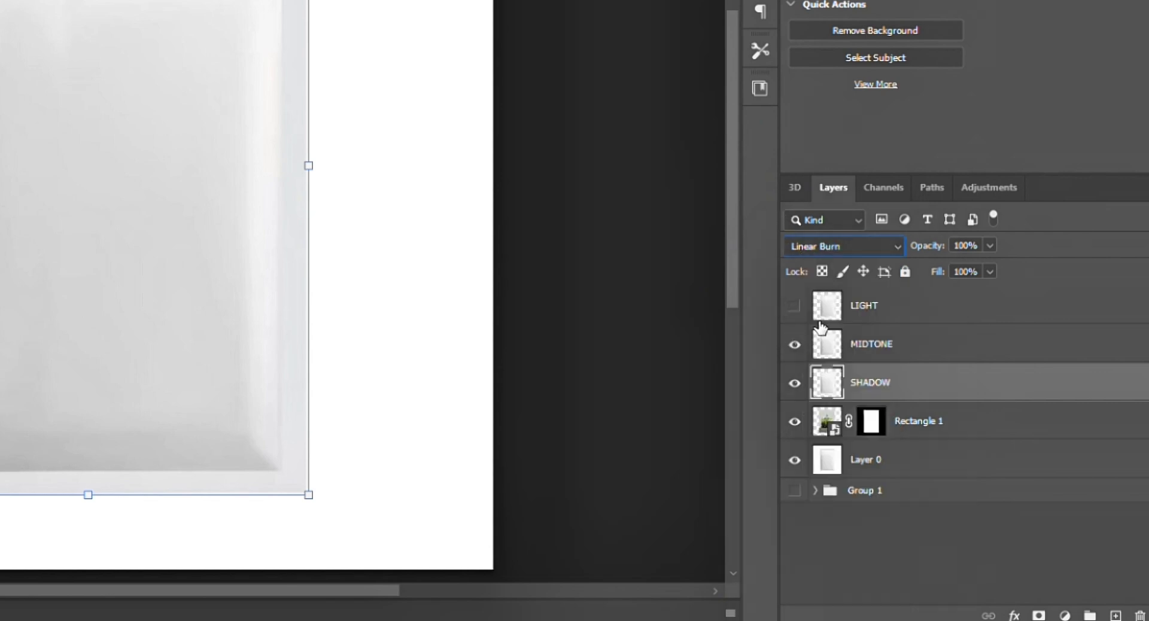
- Set the MIDTONE layer's blend mode to Linear Dodge (Add)
left_click(863, 354)
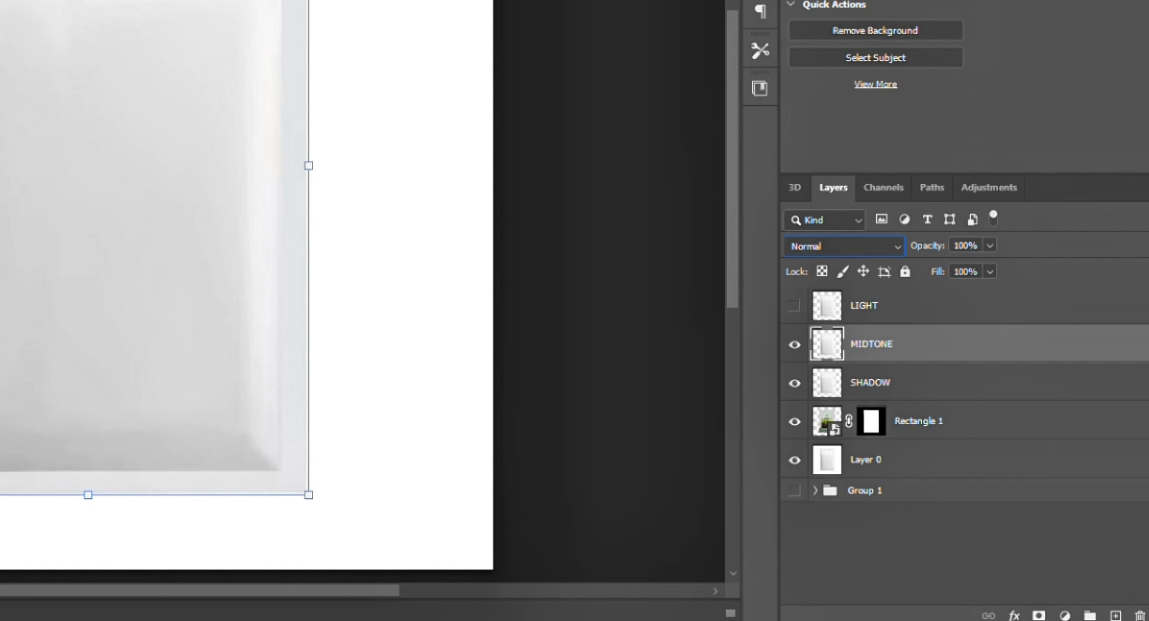
left_click(836, 245)
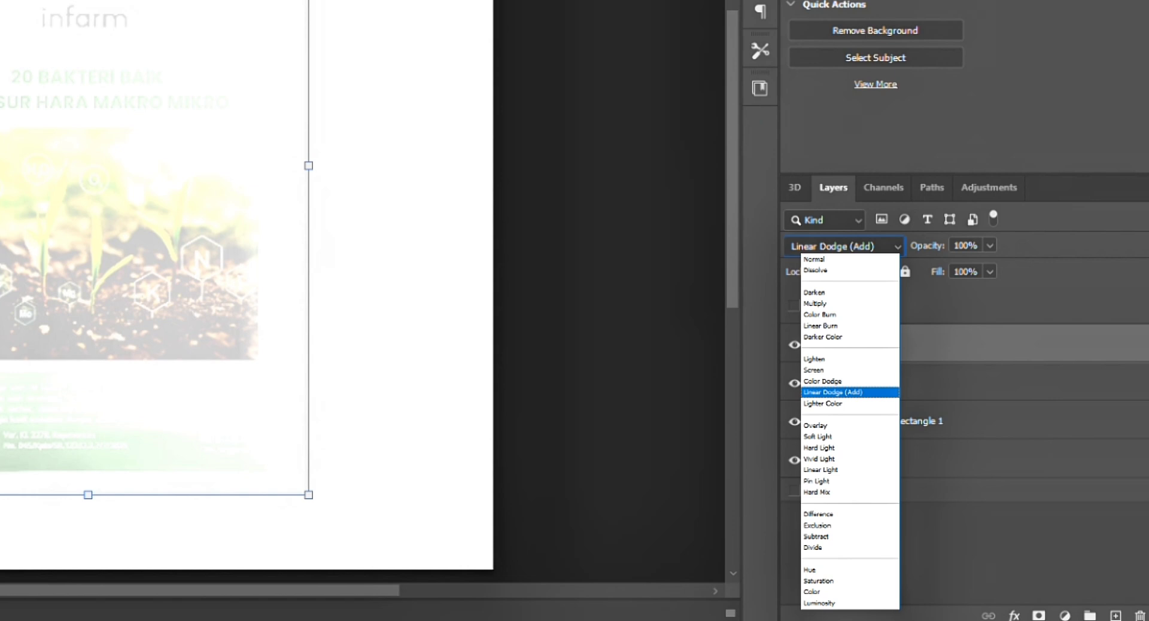
left_click(850, 392)
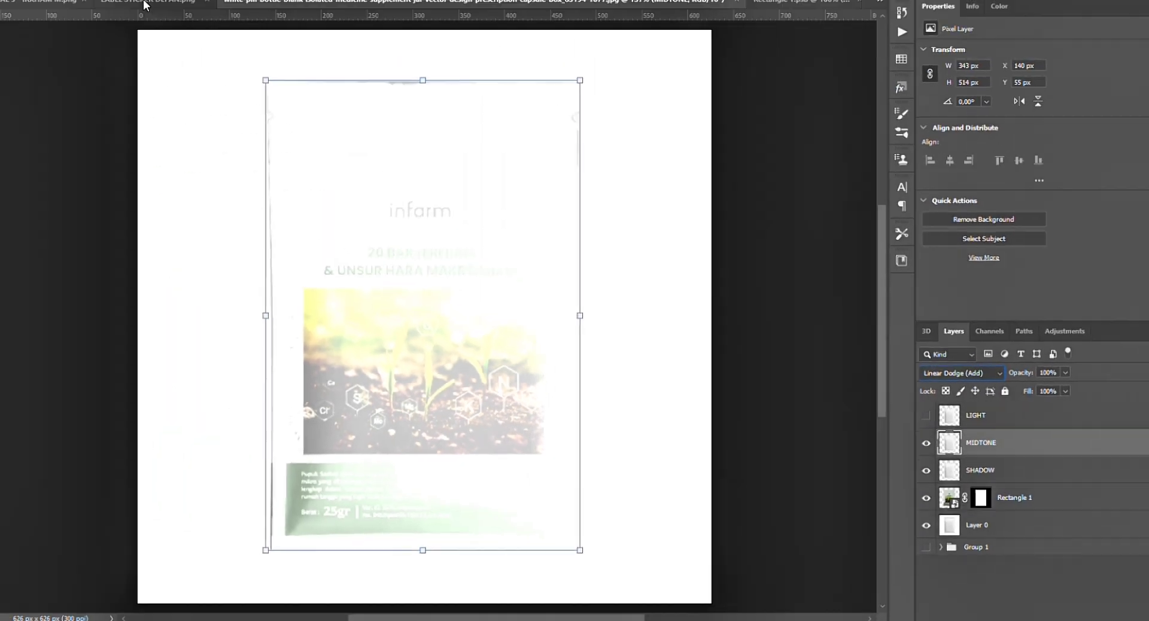
- Darken the MIDTONE layer with a Levels adjustment so the label artwork shows through it
key("i")
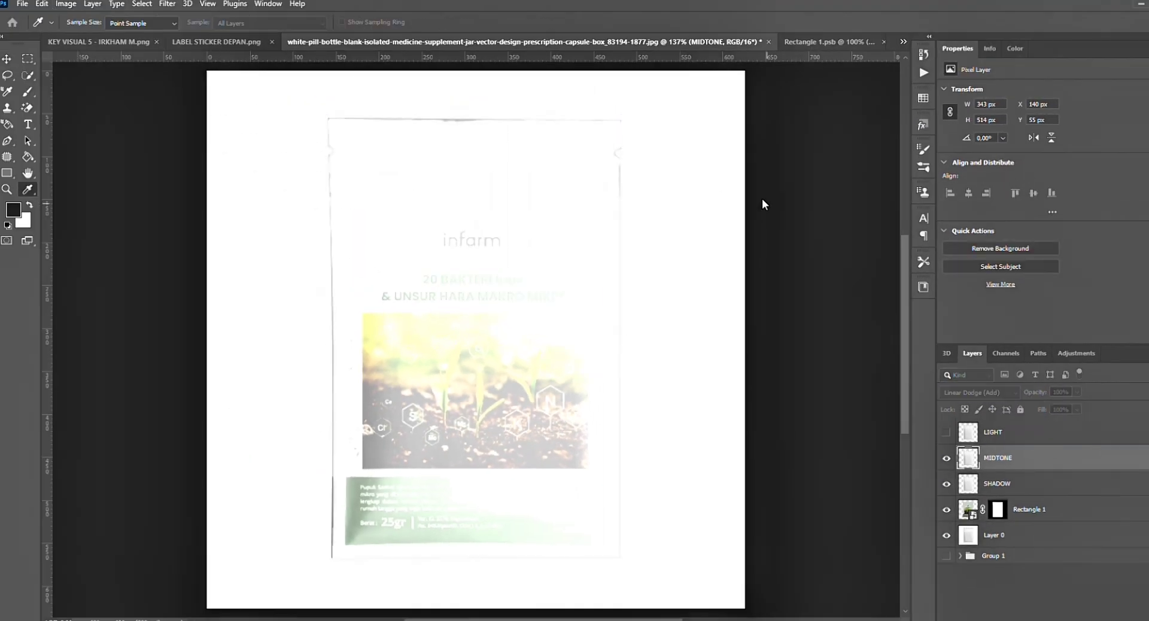
left_click_drag(659, 309, 781, 315)
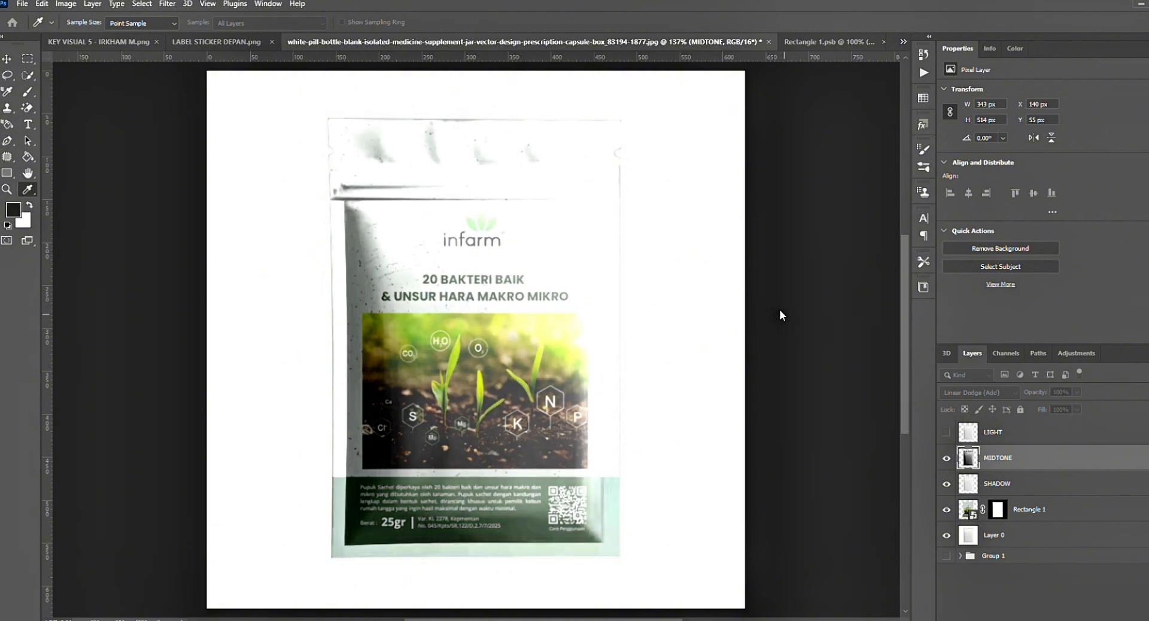
left_click_drag(818, 369, 775, 376)
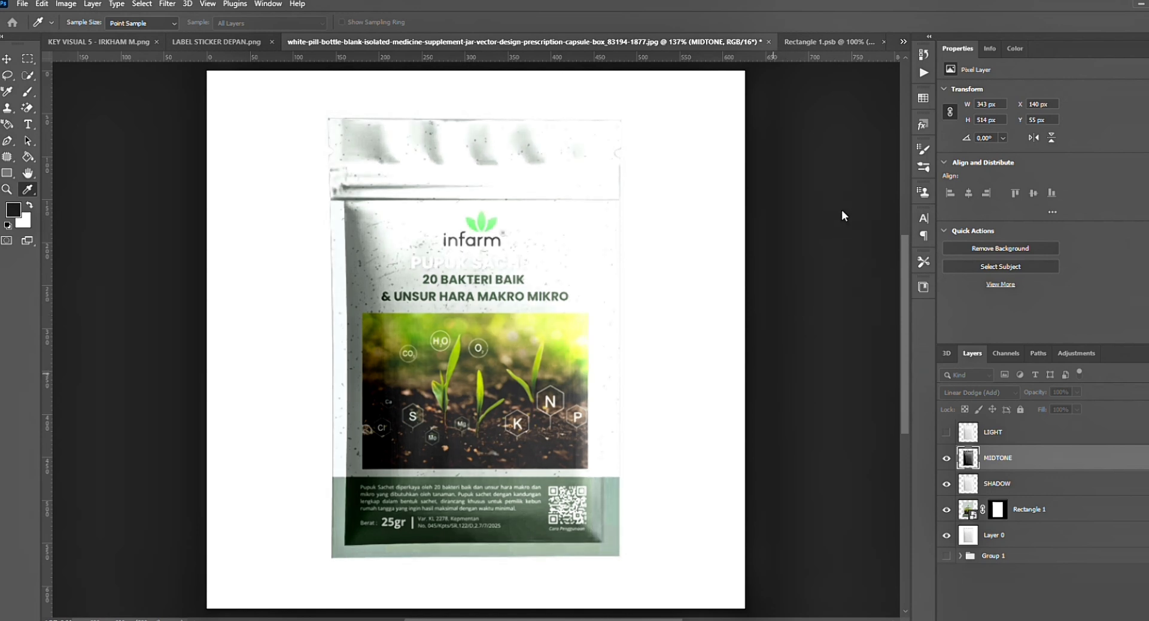
left_click(864, 197)
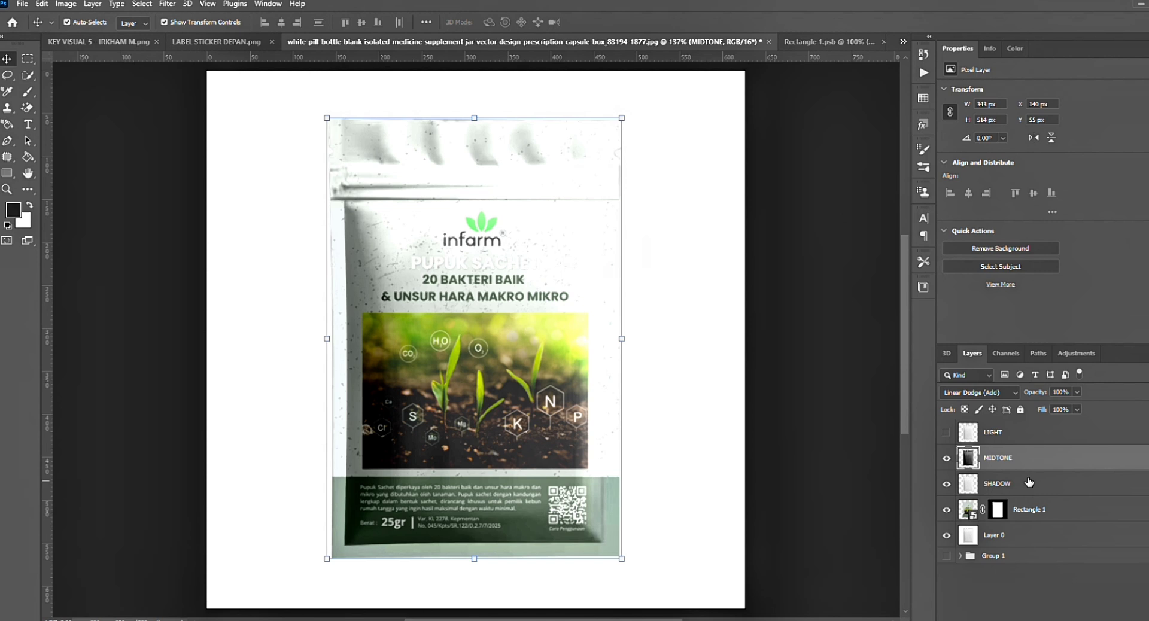
- Apply Levels to the MIDTONE layer again with input levels 138, 1.00 and 228 and a white output level of 190
left_click(1029, 483)
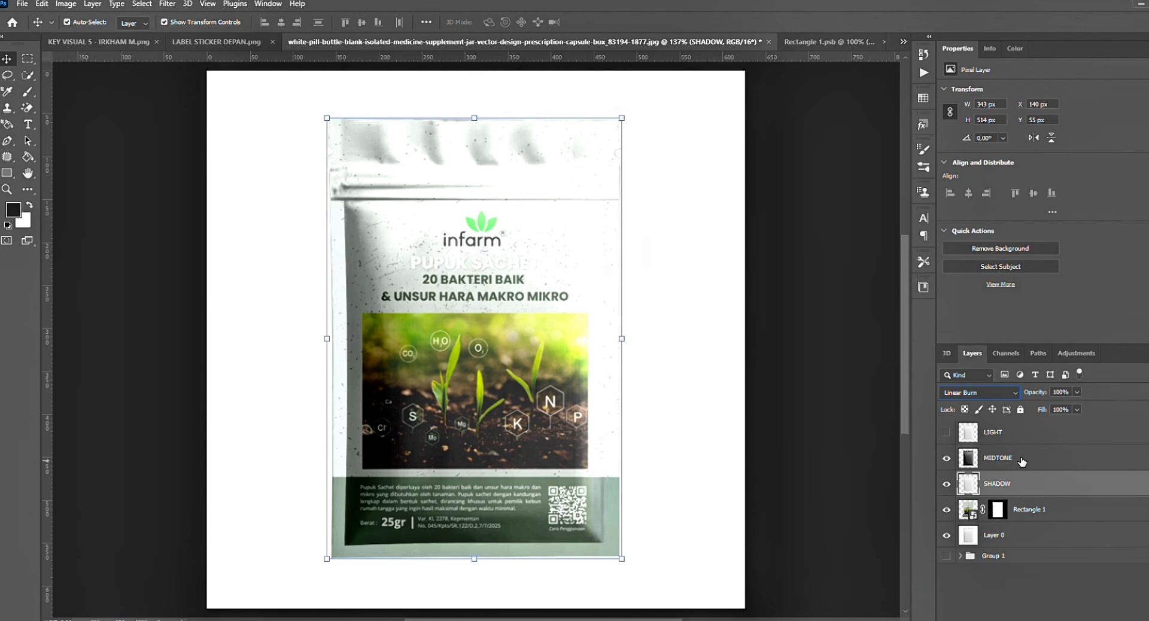
left_click(1022, 461)
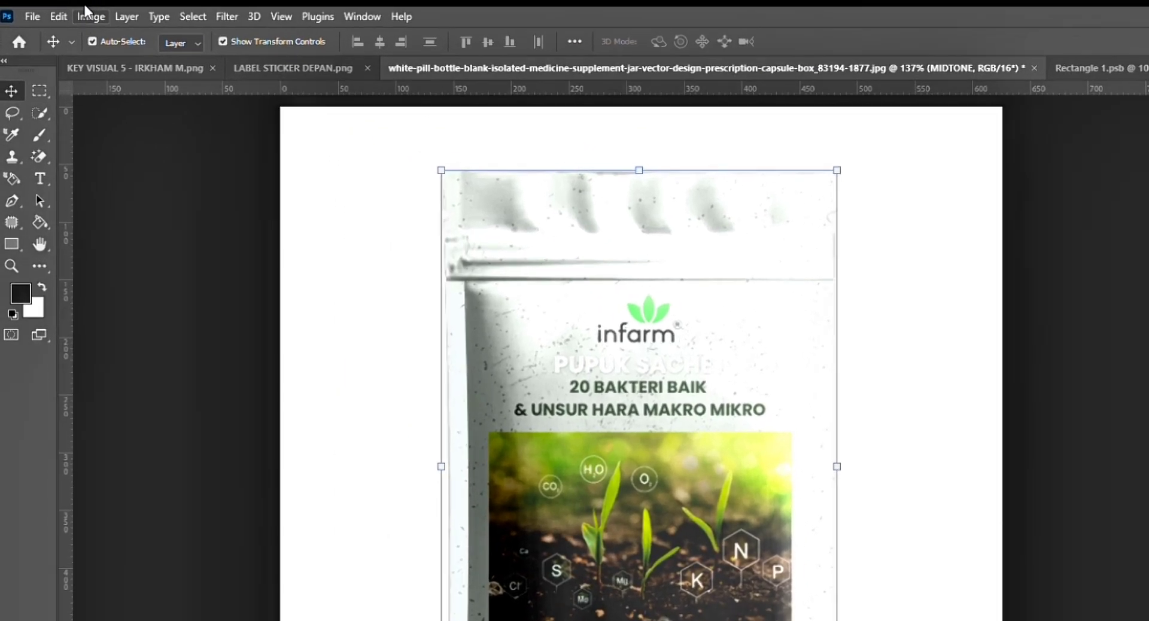
left_click(89, 8)
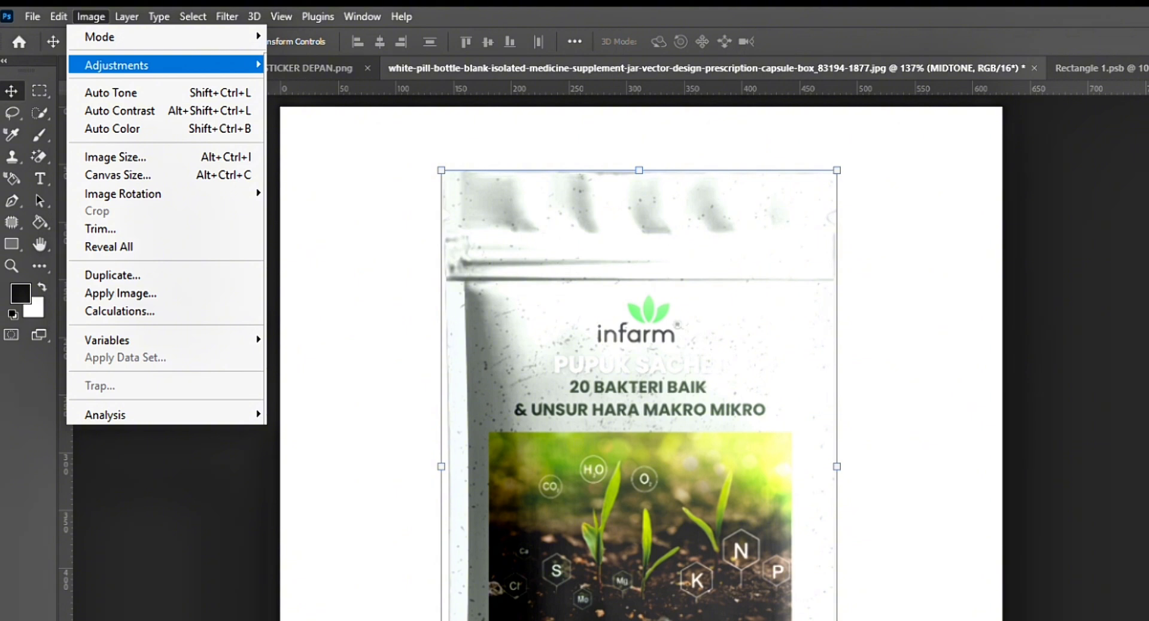
mouse_move(262, 65)
left_click(297, 74)
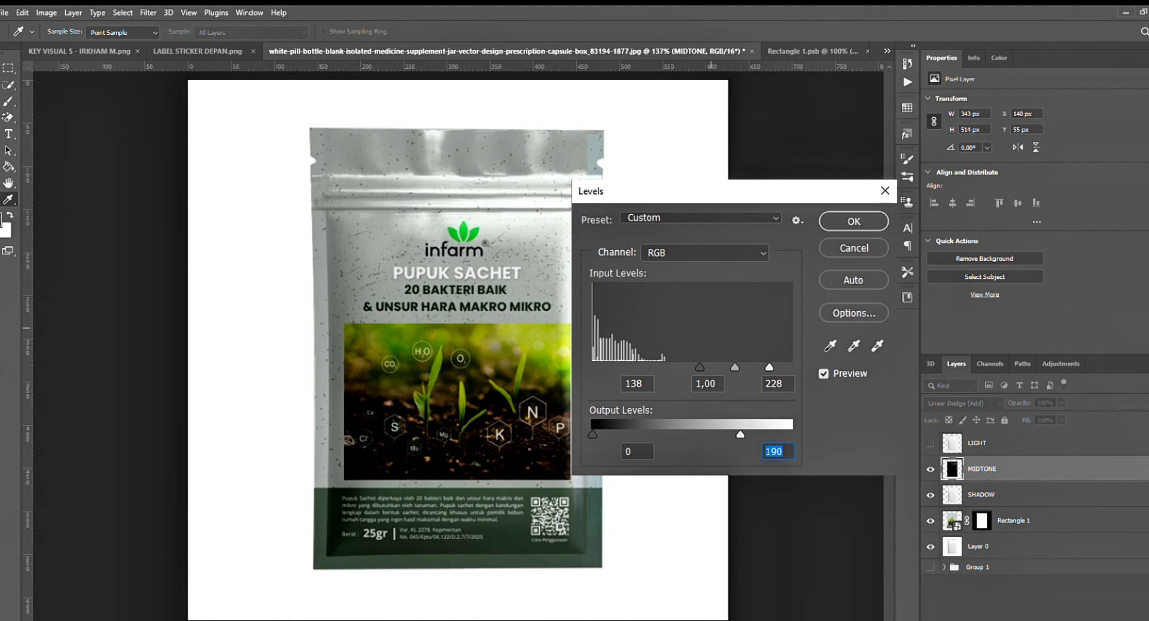
key("Return")
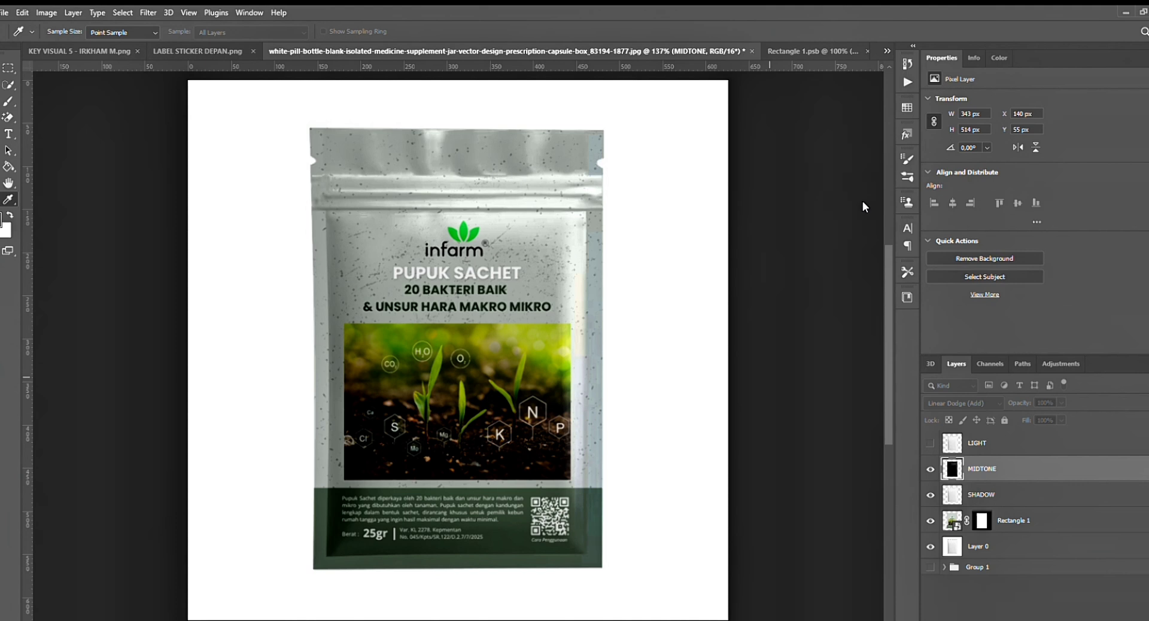
key("v")
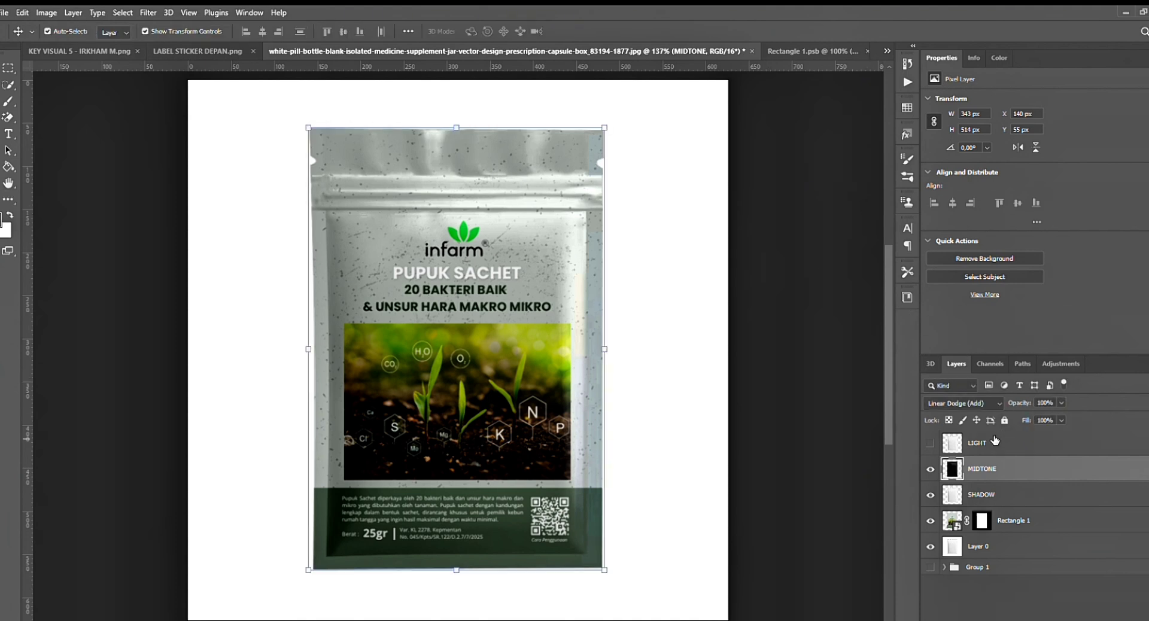
- Show the LIGHT layer and set its blend mode to Screen
left_click(993, 443)
left_click(930, 443)
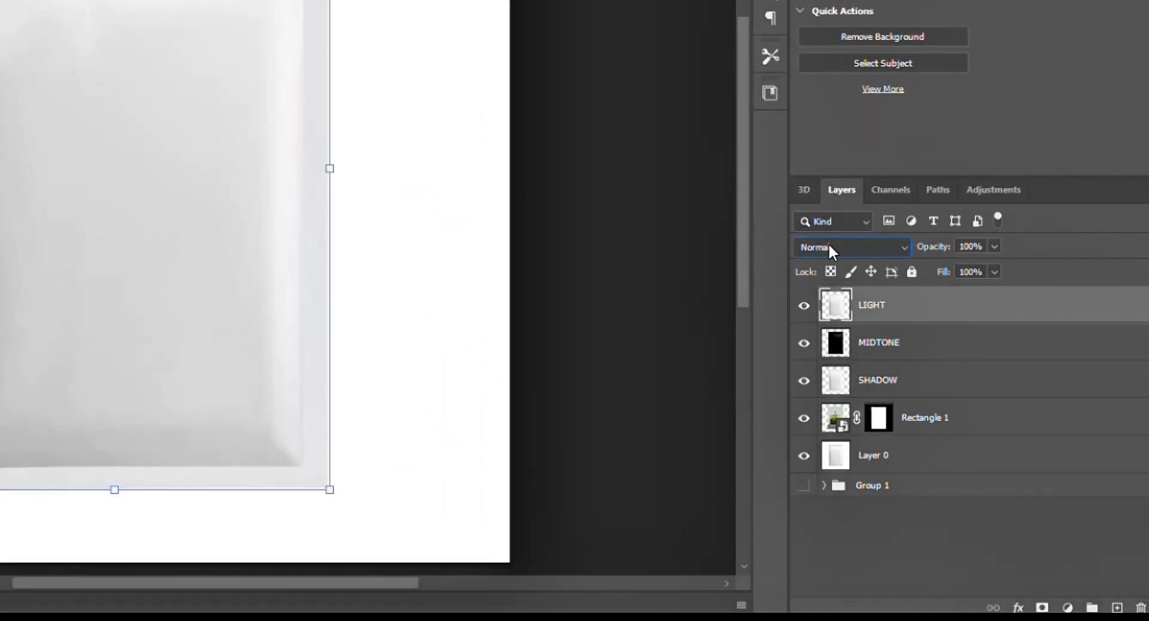
left_click(931, 382)
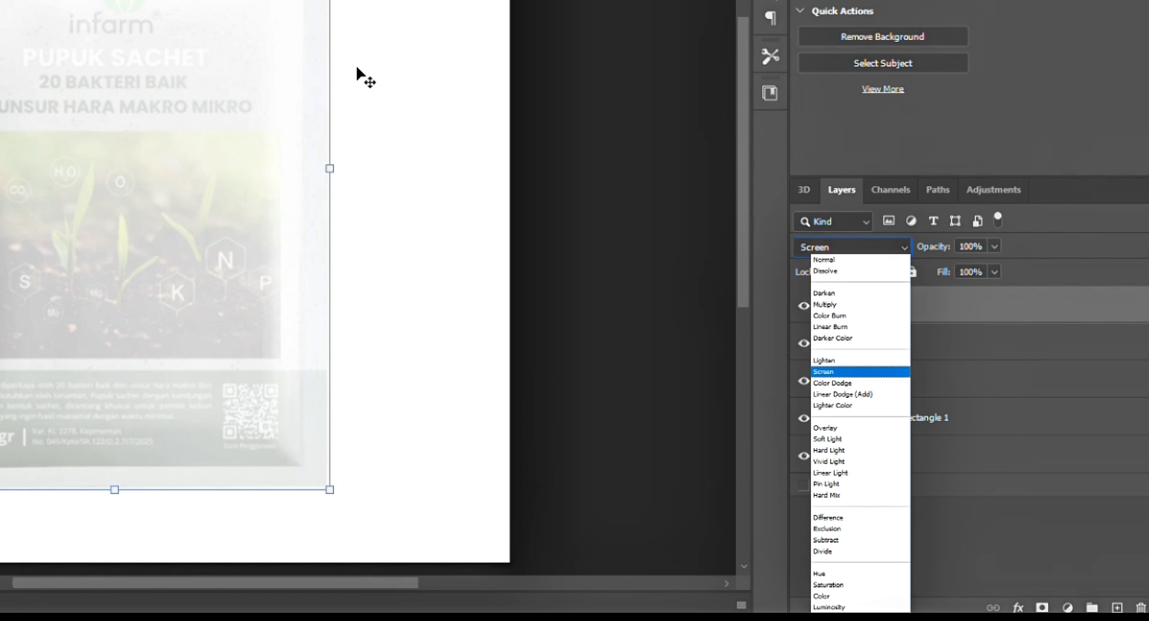
key("Return")
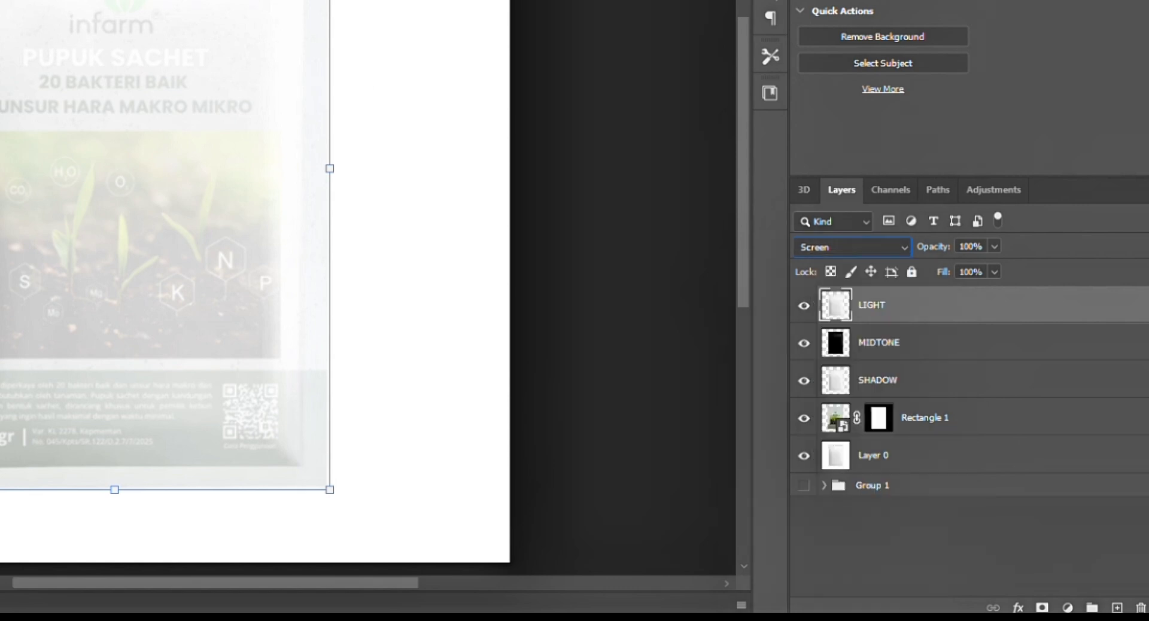
- Darken the LIGHT layer with a Levels adjustment by raising its black input level, keeping only the pouch highlights
left_click(60, 4)
mouse_move(79, 39)
left_click(209, 47)
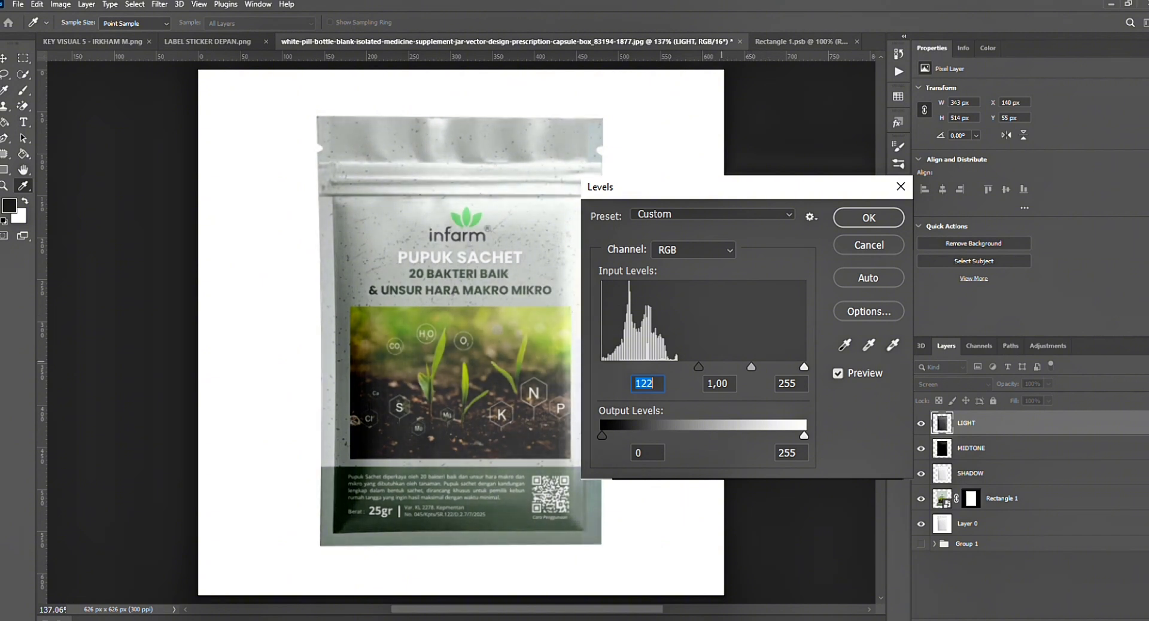
key("Return")
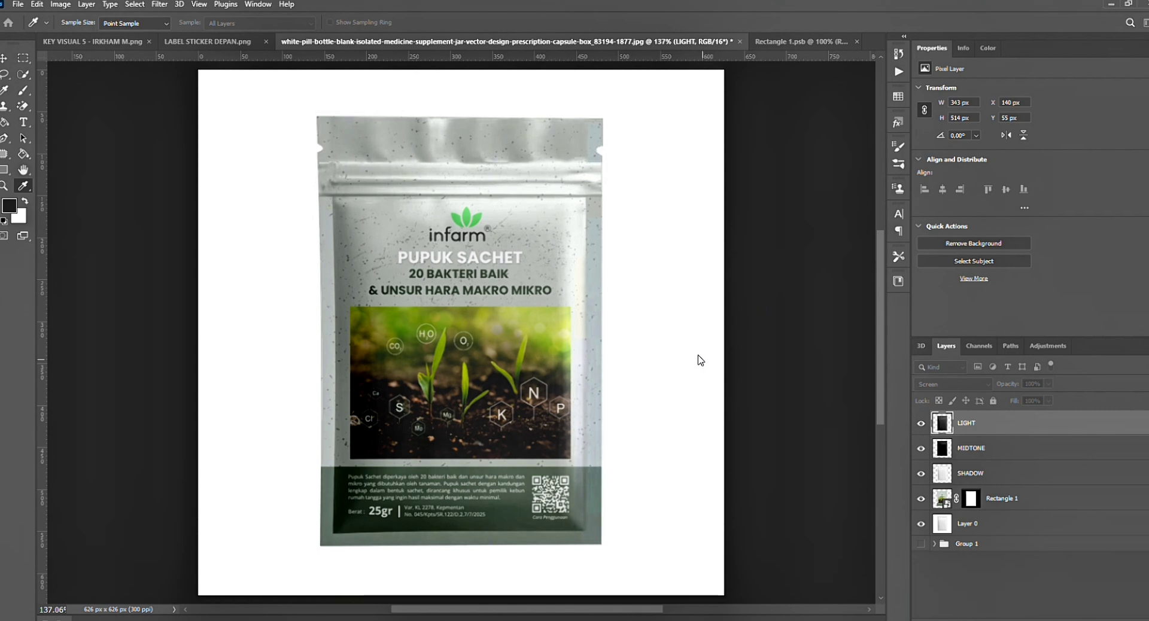
key("v")
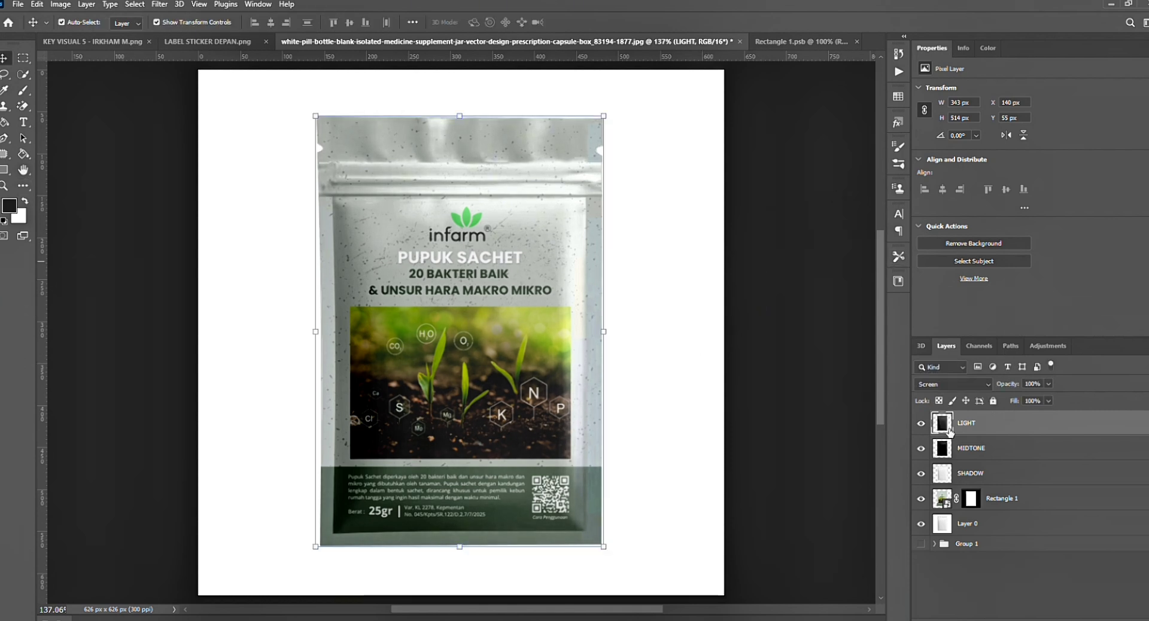
- Group the LIGHT, MIDTONE and SHADOW layers and rename the group as FX
left_click(987, 471, "shift")
key("ctrl+g")
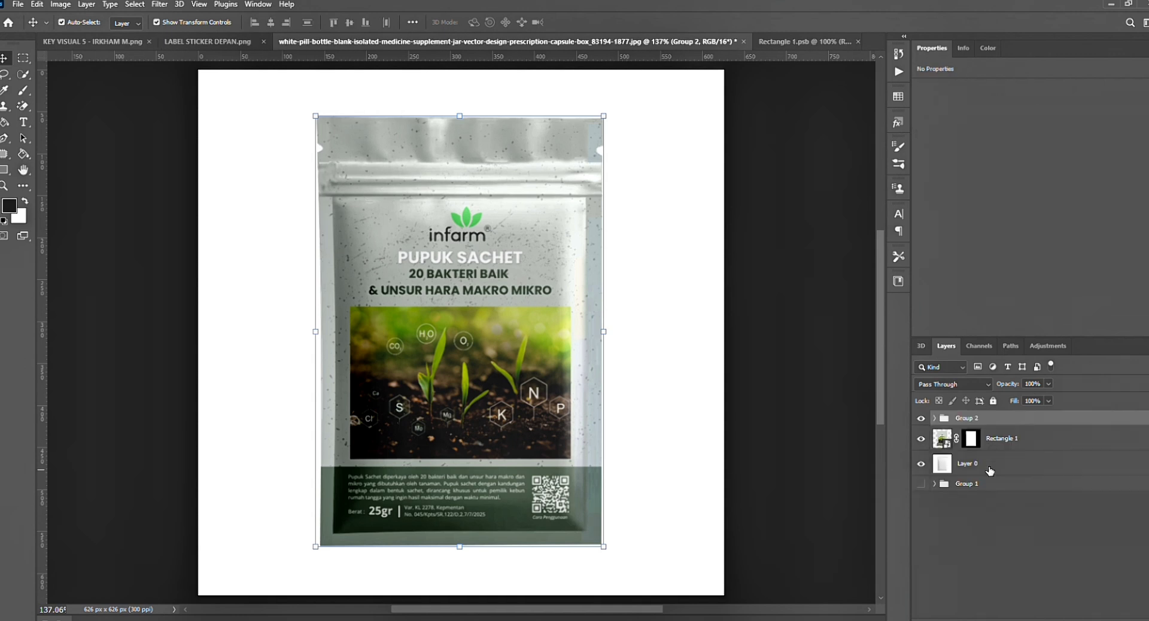
double_click(968, 419)
type("FX")
key("Return")
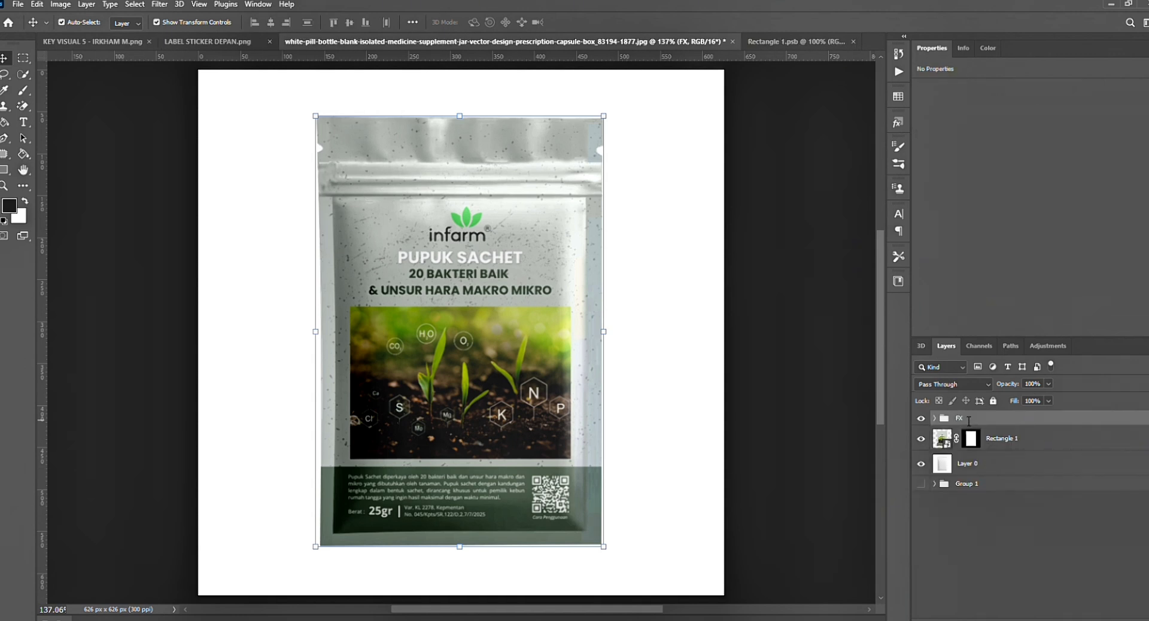
- Hide Layer 0 to leave the pouch on a transparent background, and clear the layer selection
left_click(990, 467)
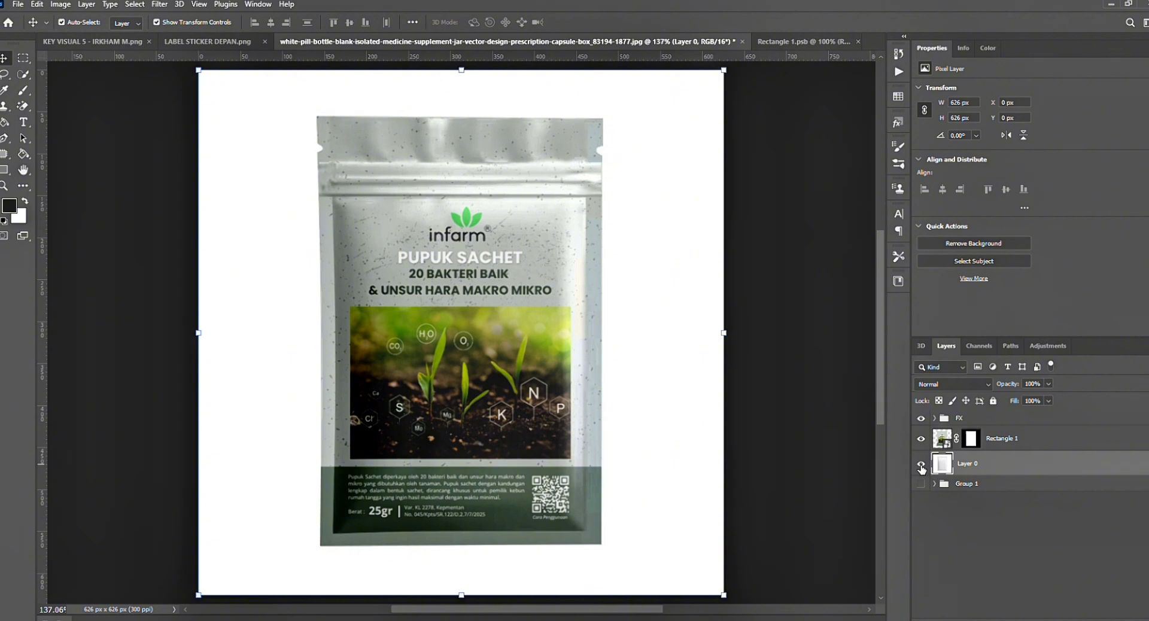
left_click(921, 464)
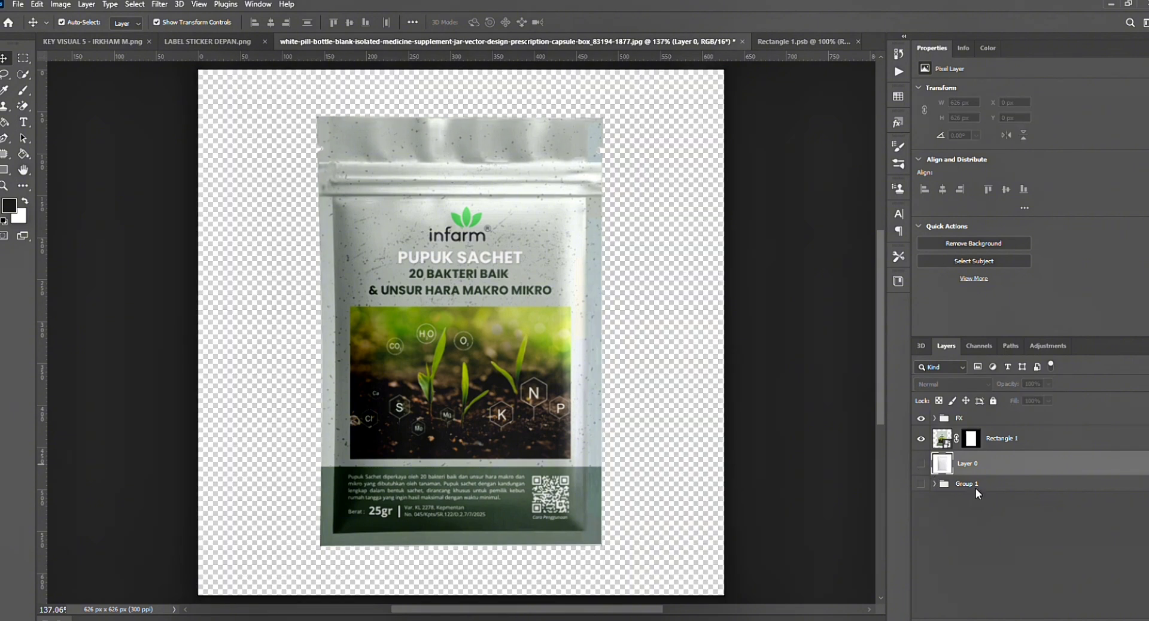
left_click(1044, 439)
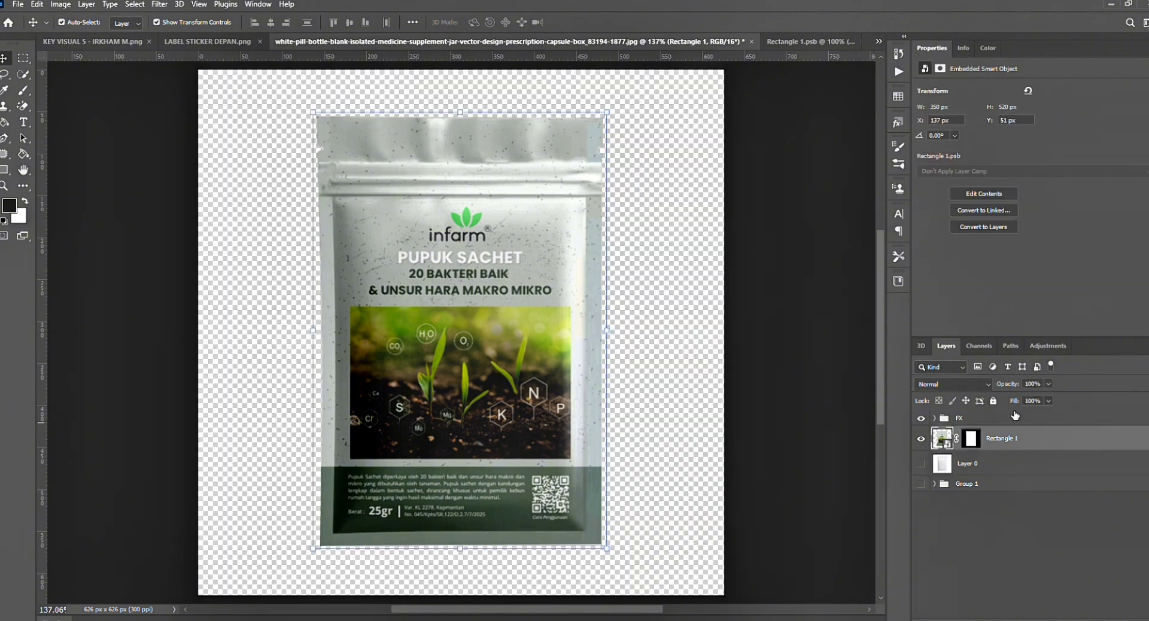
left_click(1015, 418, "shift")
left_click(803, 354)
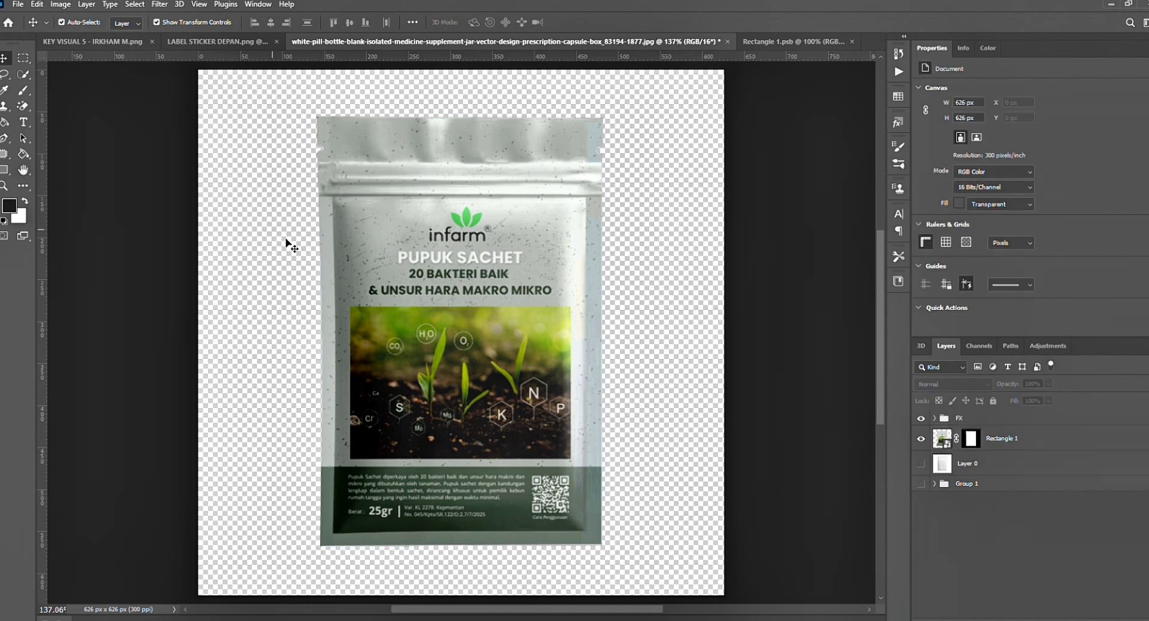
- Save the document as SACHET ZIPLOCK MOCKUP.psd
key("ctrl+shift+s")
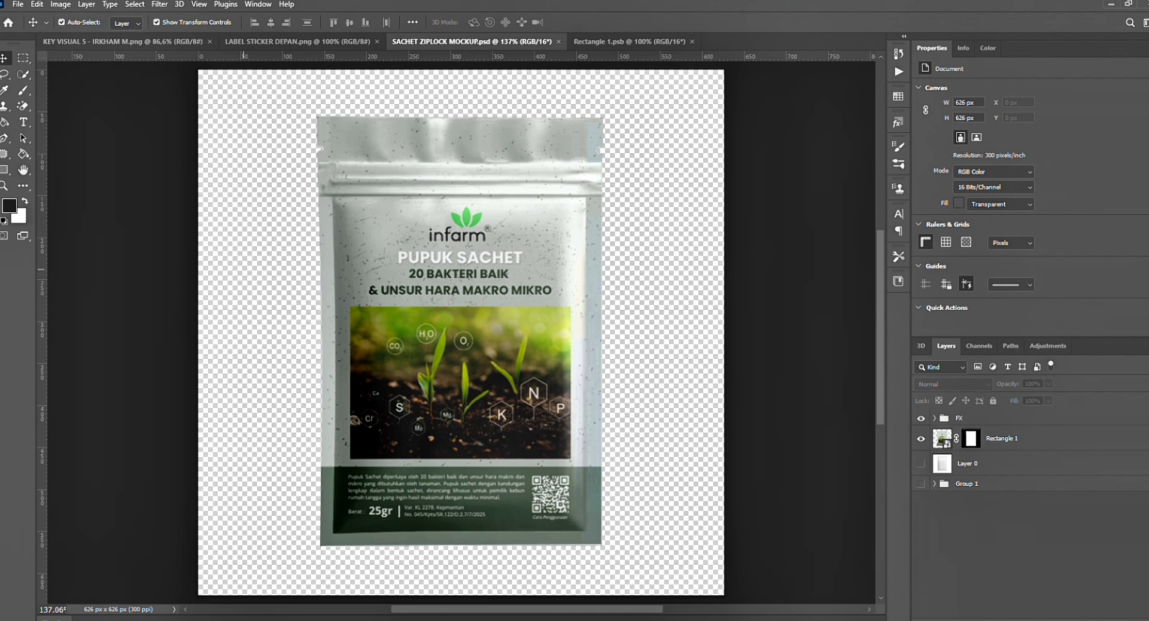
key("ctrl+s")
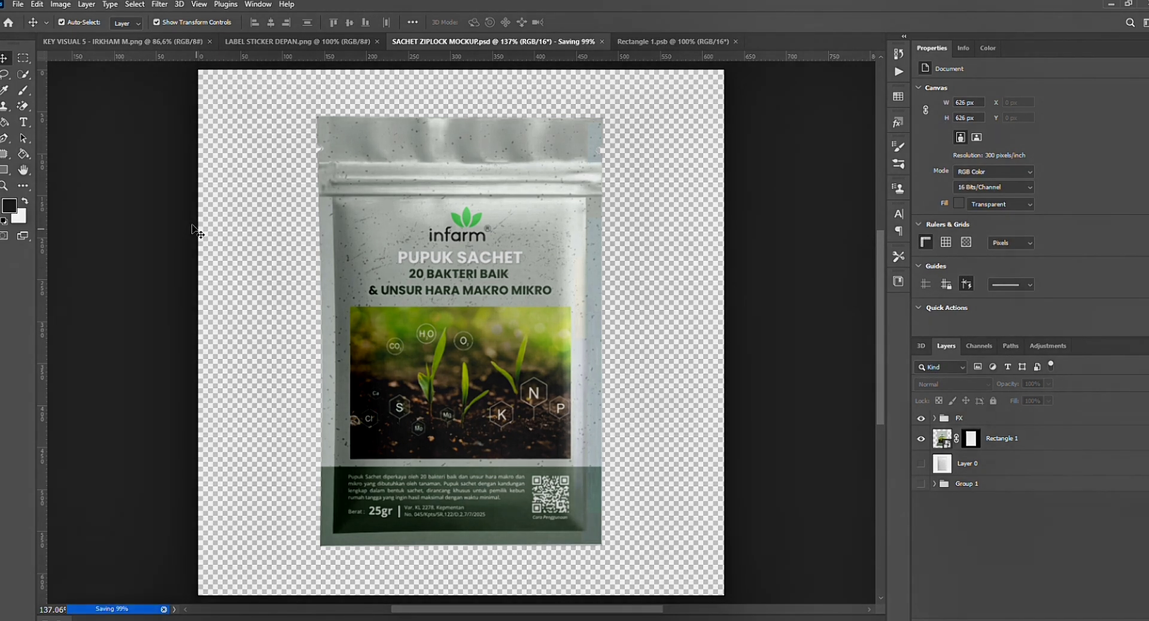